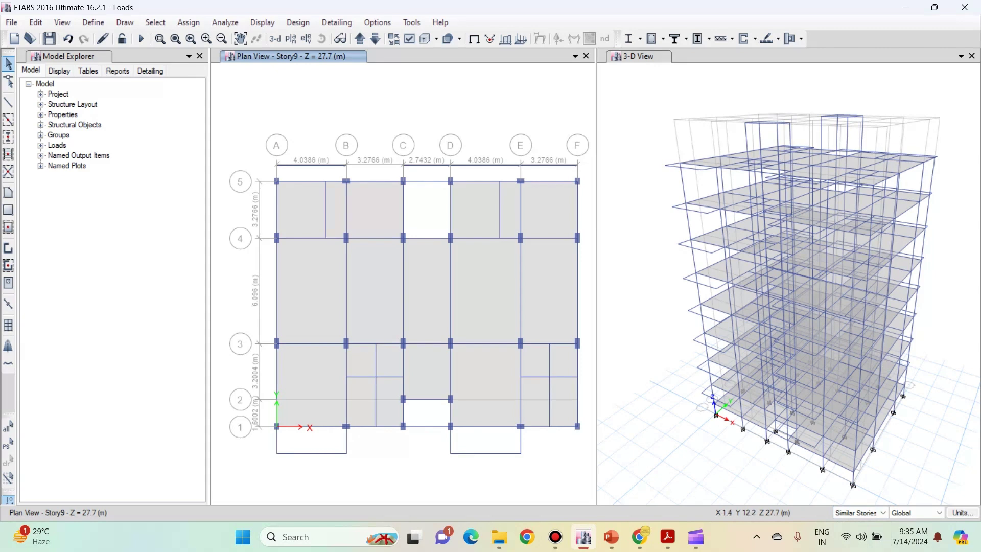
left_click(367, 210)
left_click(479, 217)
left_click(550, 212)
left_click(312, 294)
left_click(381, 299)
left_click(424, 300)
left_click(487, 300)
left_click(552, 303)
left_click(317, 390)
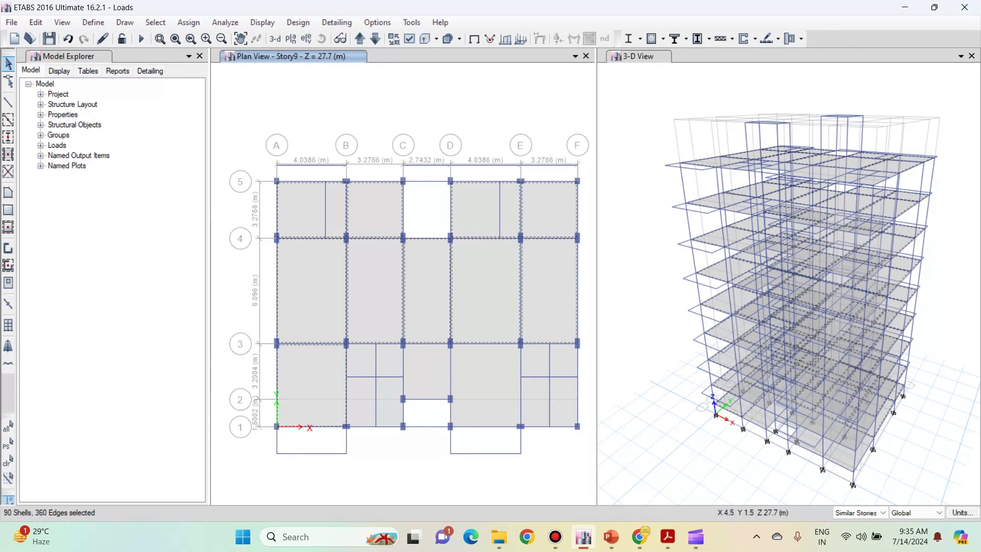
left_click(384, 389)
left_click(432, 375)
left_click(480, 384)
left_click(537, 359)
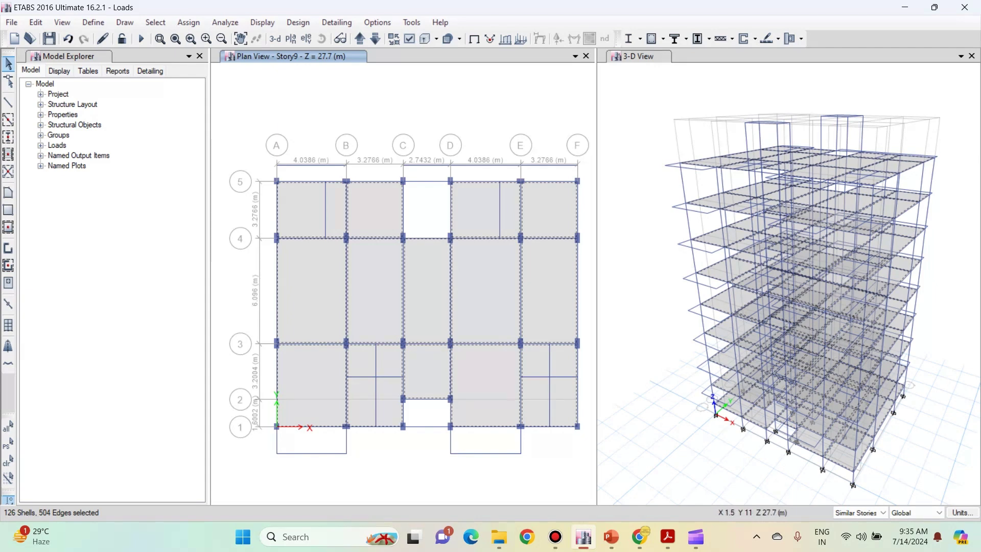
key("ctrl+q")
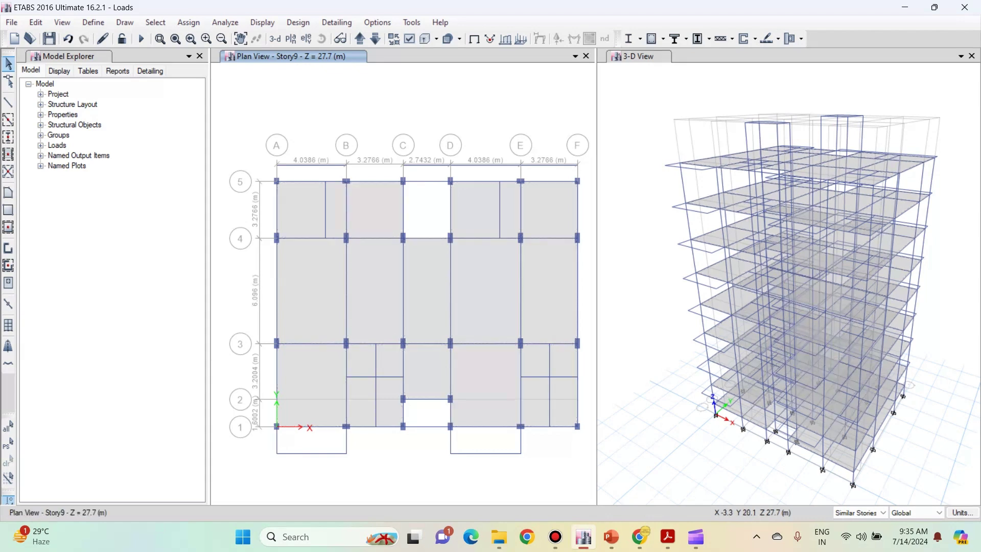
Step: Select every floor slab in the model by the object type Floors
left_click(155, 22)
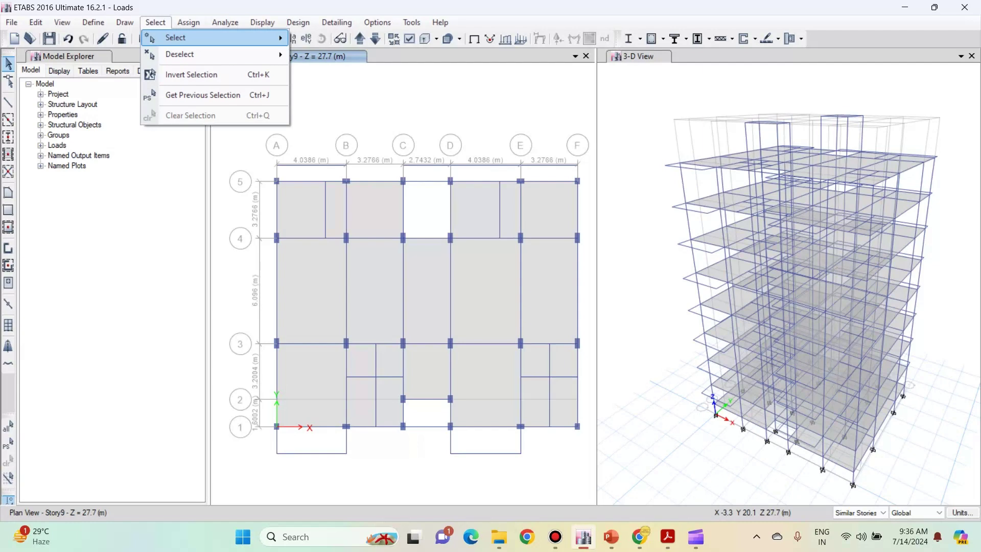
mouse_move(175, 37)
left_click(378, 22)
left_click(155, 22)
key("Down")
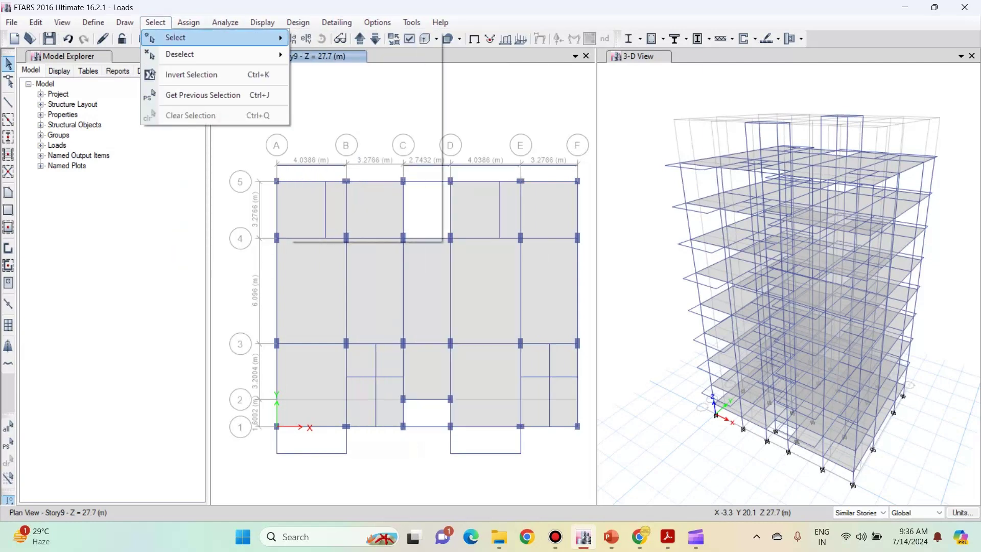
key("Right")
key("Down")
key("Down")
key("Down")
key("Down")
key("Down")
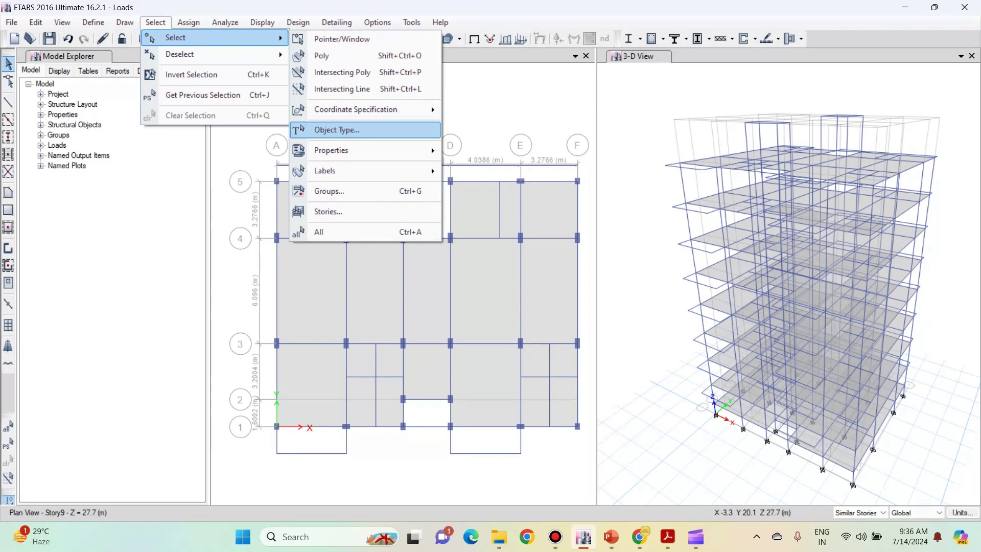
key("Return")
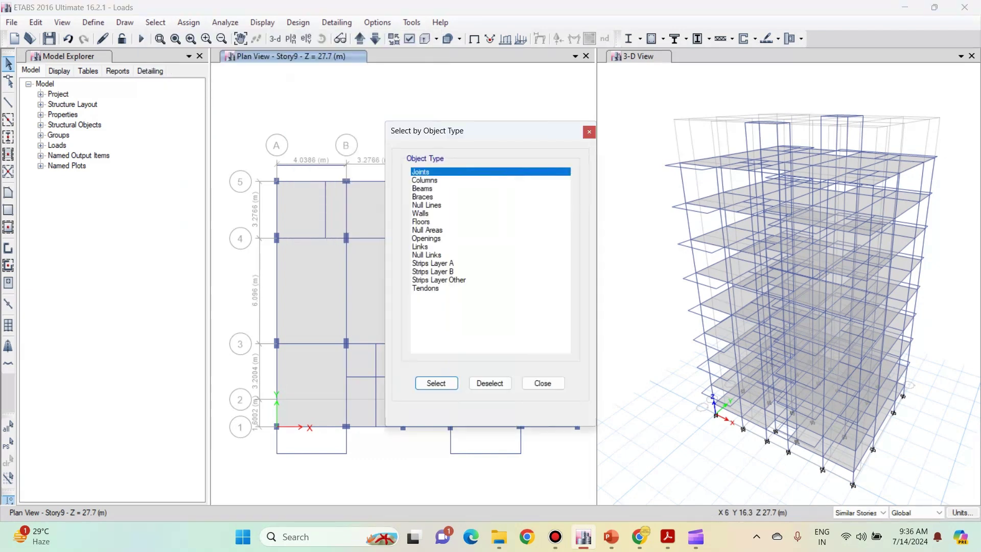
left_click(421, 221)
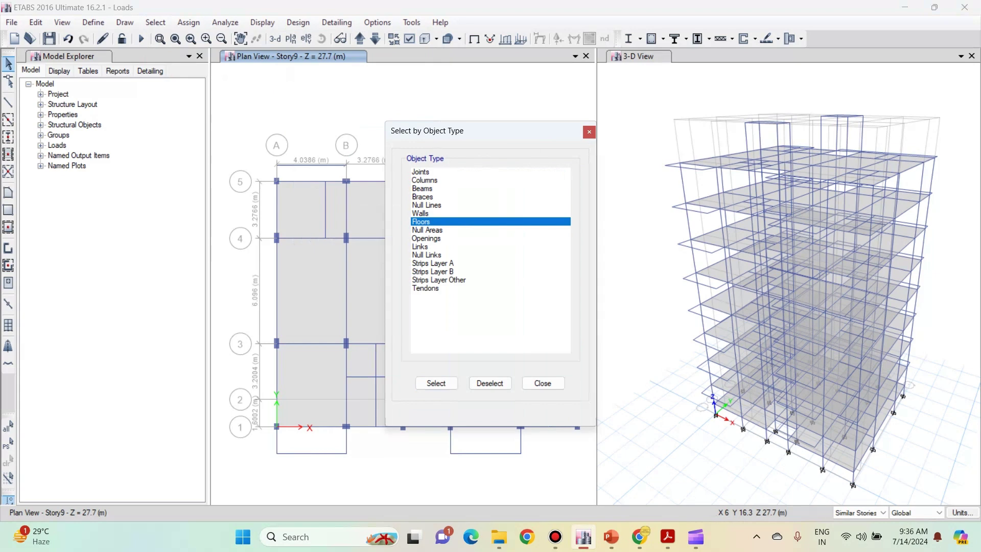
left_click(436, 383)
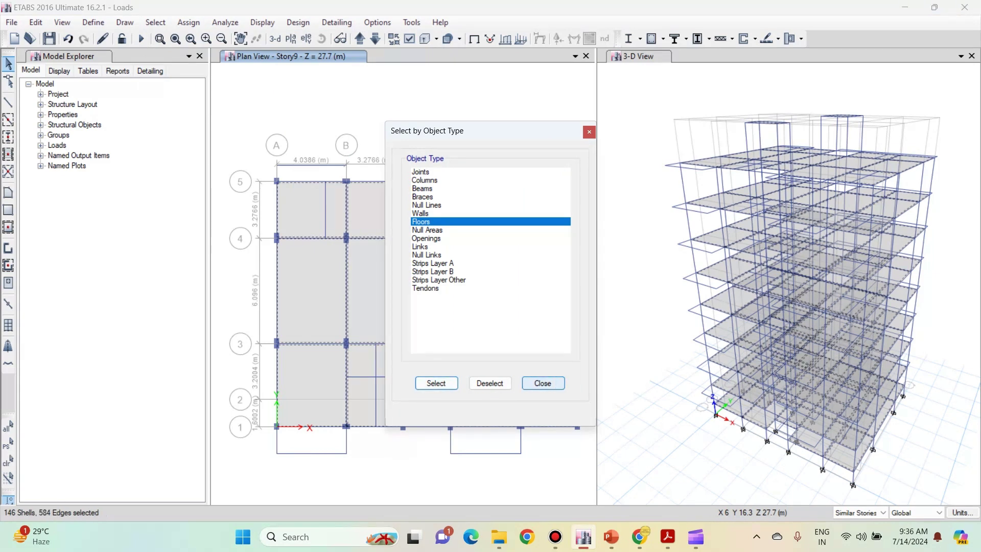
left_click(543, 383)
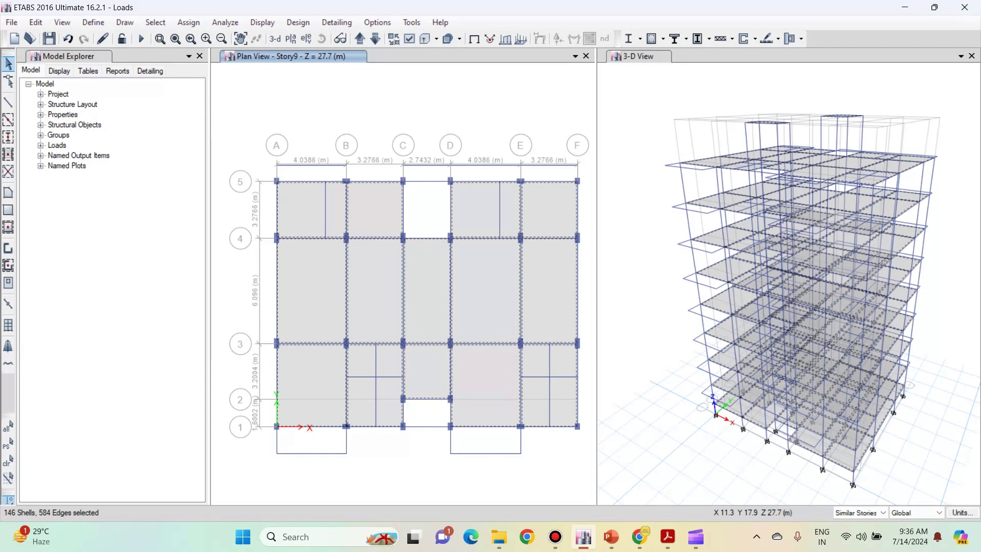
Step: Limit picking to One Story and remove all the Story9 floor panels from the selection
left_click(860, 513)
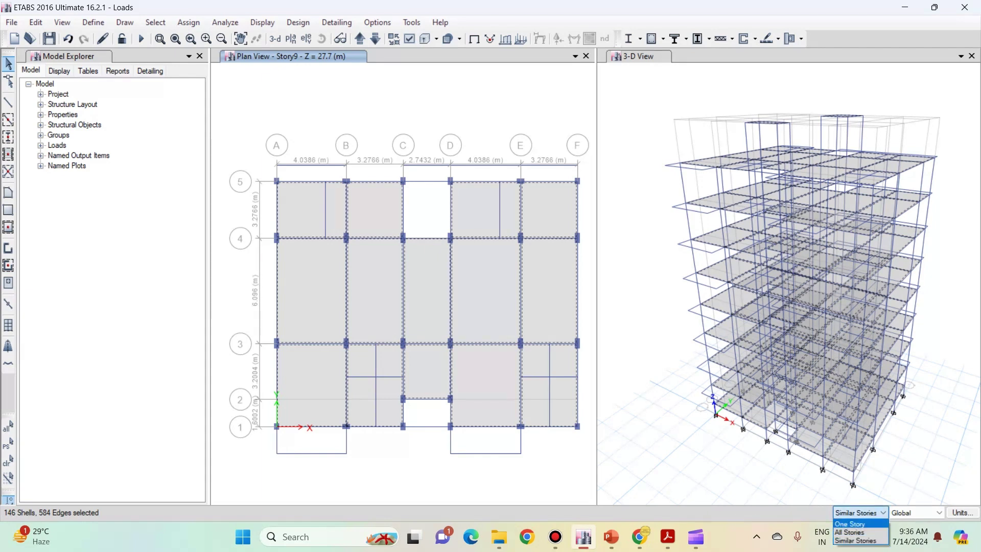
left_click(854, 524)
left_click(304, 217)
left_click(385, 216)
left_click(477, 217)
left_click(540, 217)
left_click(548, 290)
left_click(486, 290)
left_click(426, 294)
left_click(382, 290)
left_click(314, 290)
left_click(316, 369)
left_click(364, 386)
left_click(427, 379)
left_click(488, 387)
left_click(536, 405)
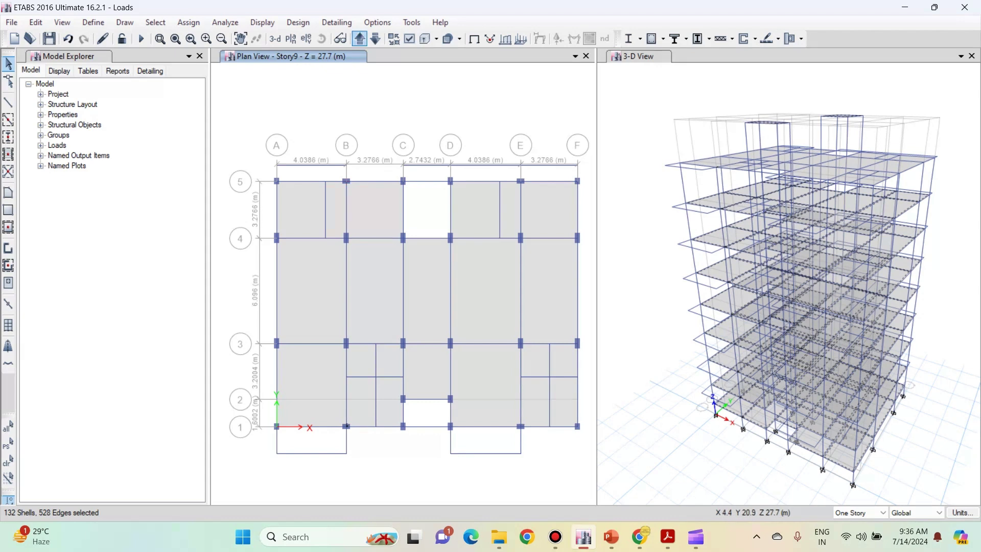
Step: Remove the two Story10 slabs between grids C and D from the selection, and return to the Story9 plan
left_click(359, 38)
left_click(420, 205)
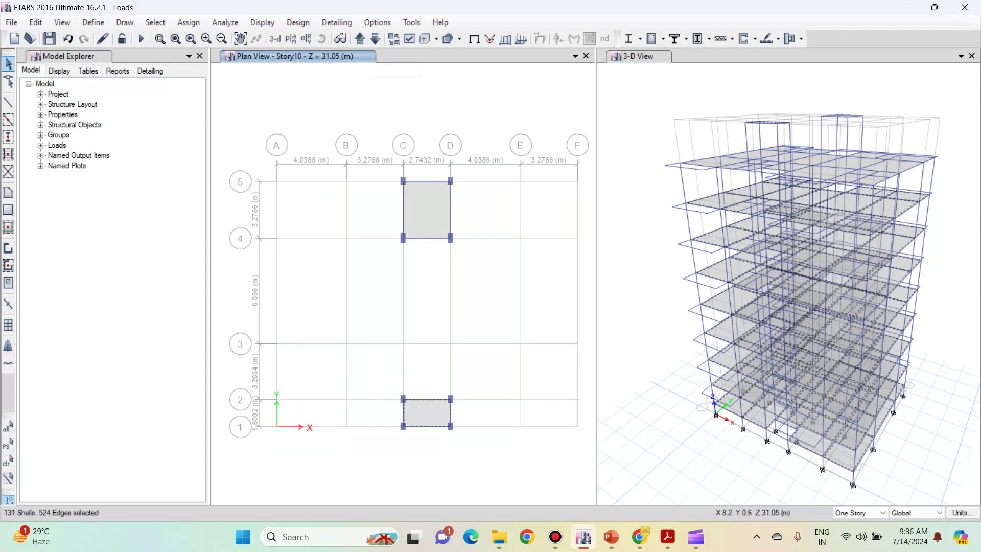
left_click(418, 416)
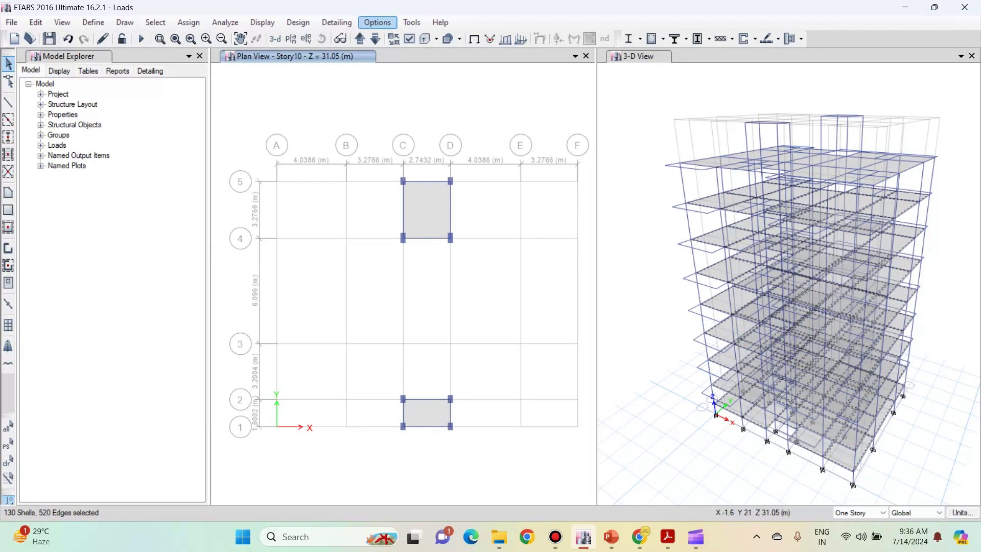
left_click(375, 38)
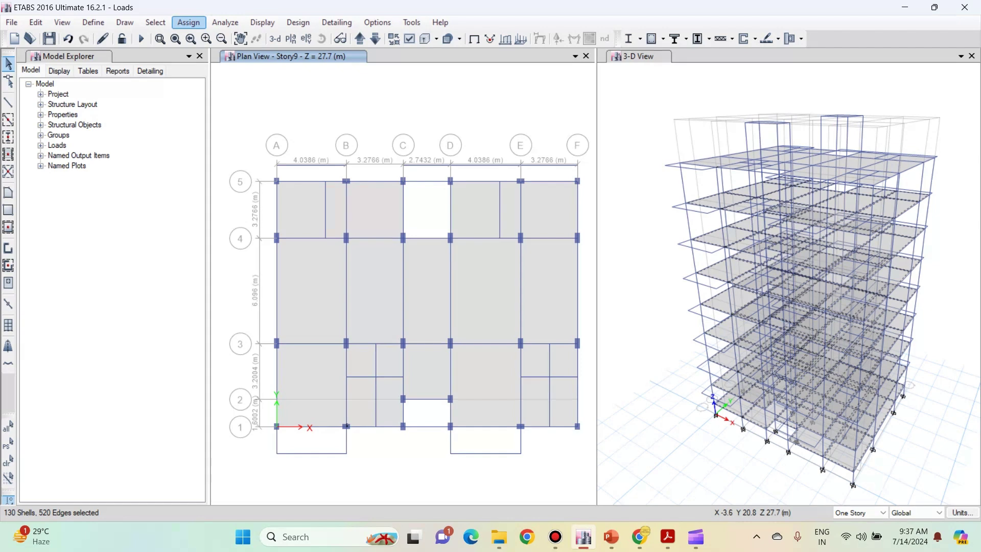
Step: Assign a uniform Dead shell load of 2 kN/m² in the gravity direction to the selected slabs, and view it on the Story8 plan
left_click(189, 22)
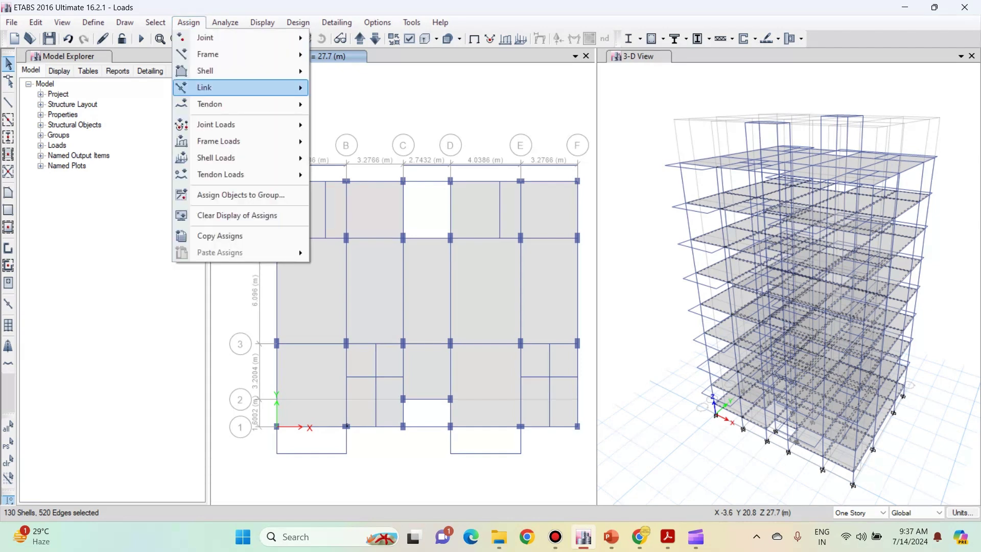
mouse_move(225, 157)
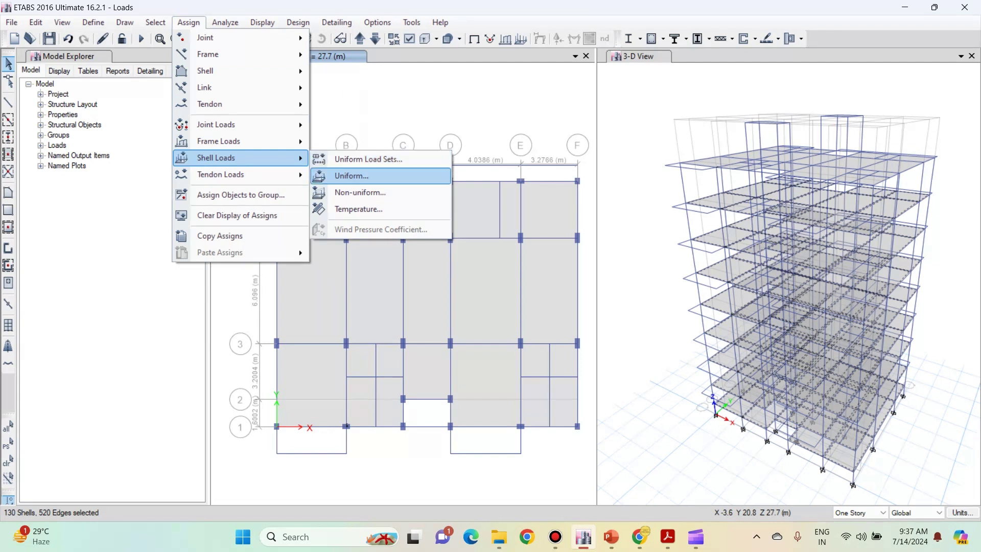
left_click(351, 175)
left_click(413, 275)
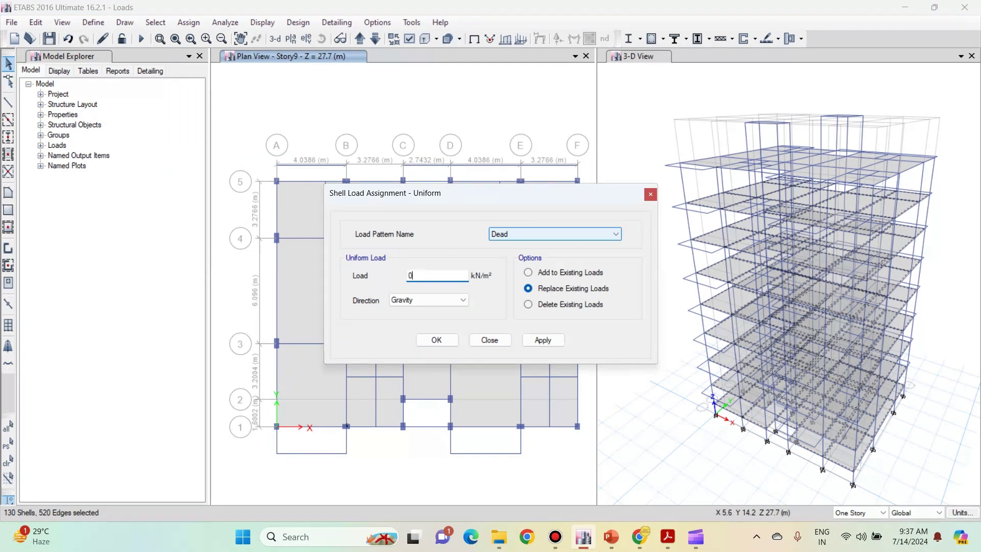
double_click(411, 275)
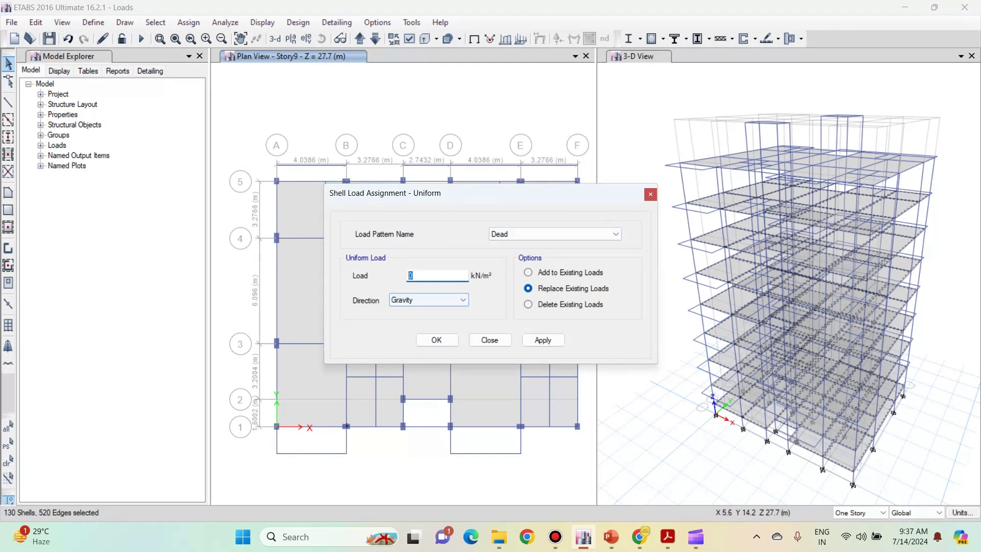
type("2")
left_click(543, 340)
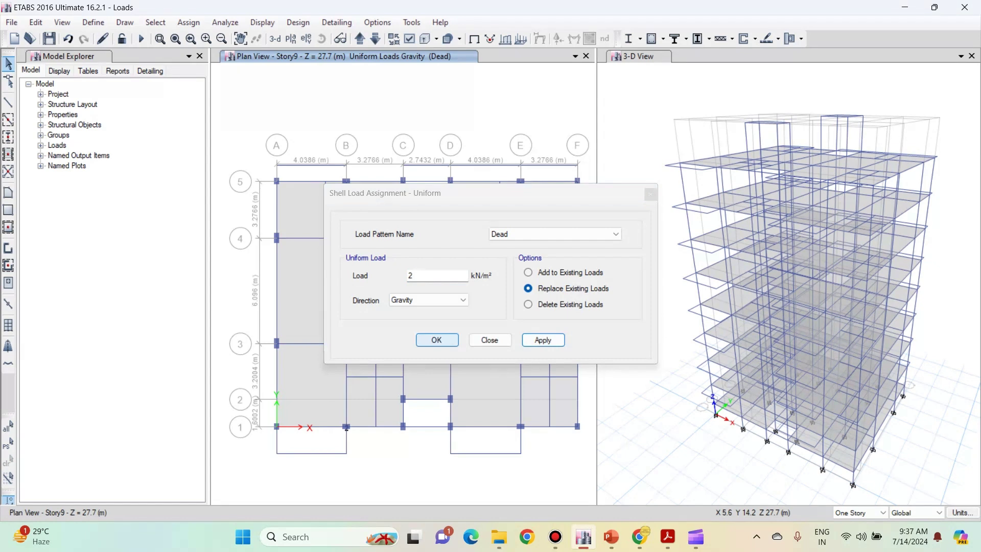
left_click(437, 340)
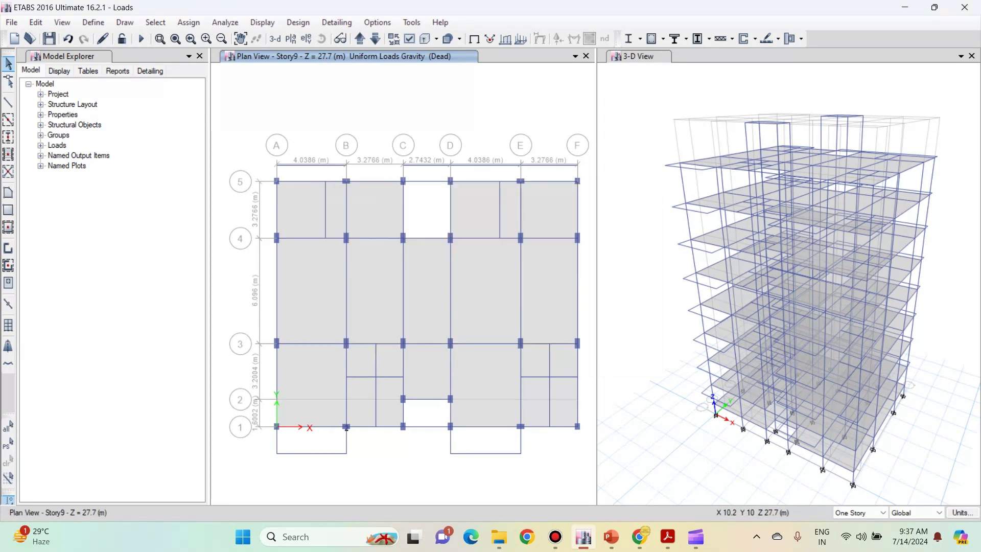
left_click(375, 39)
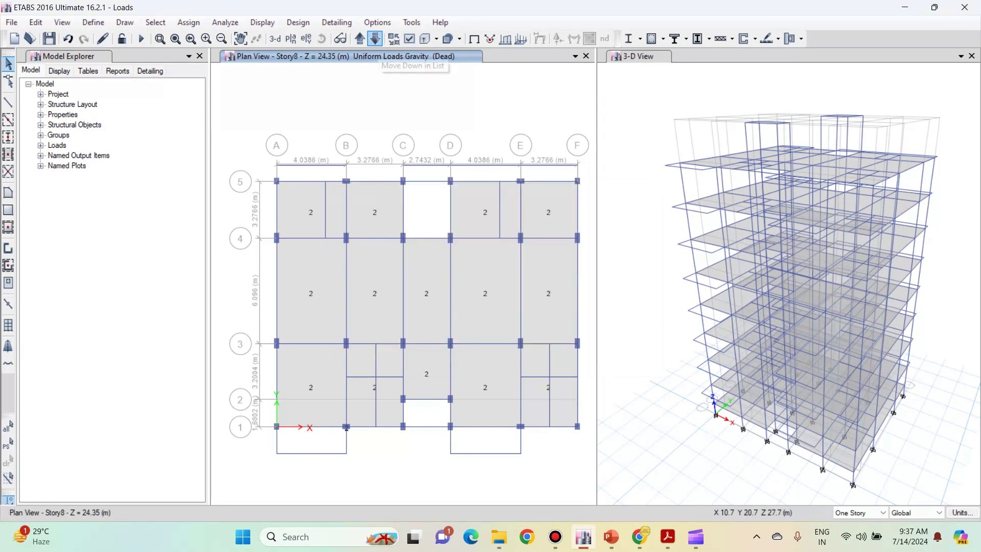
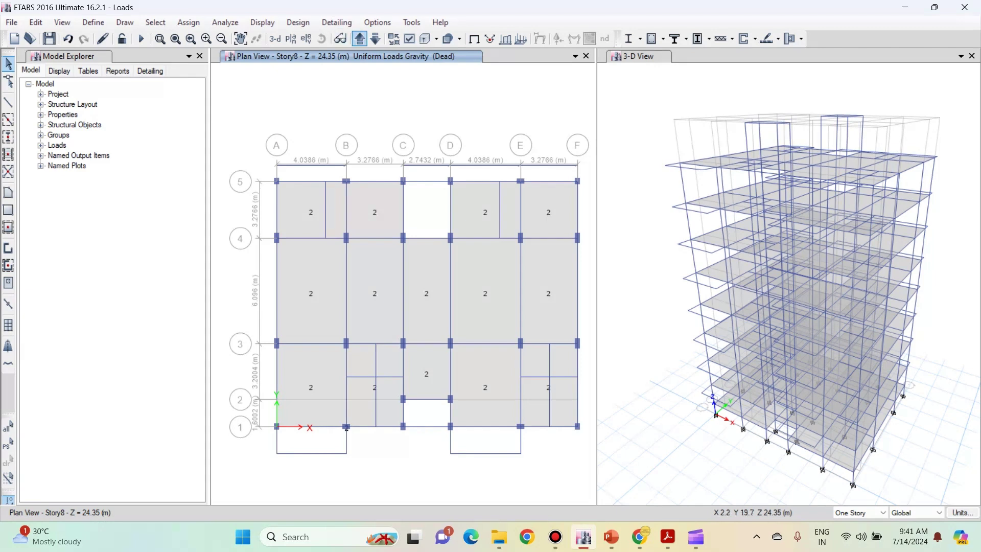
Step: Select all the floor panels on the Story9 plan only, keeping the One Story setting
left_click(360, 39)
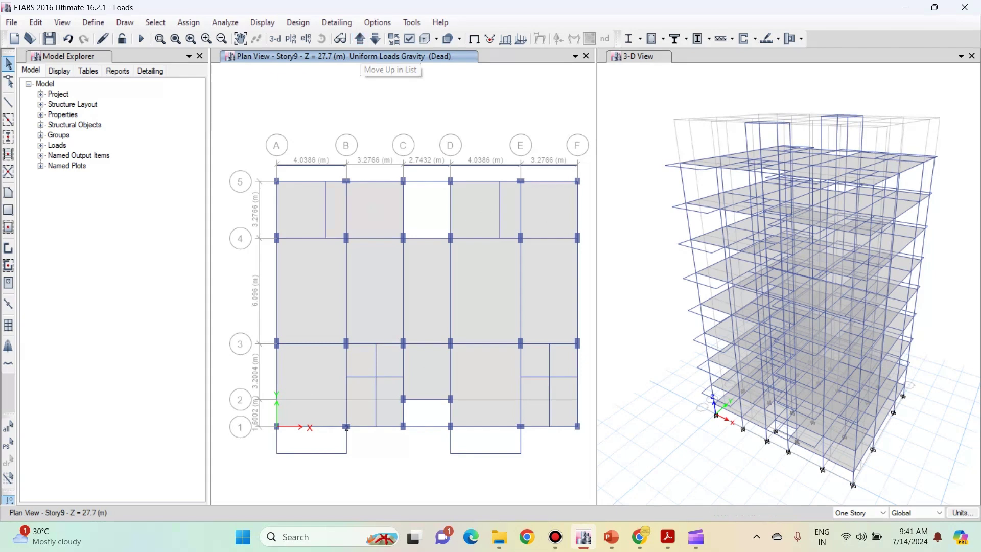
left_click(860, 513)
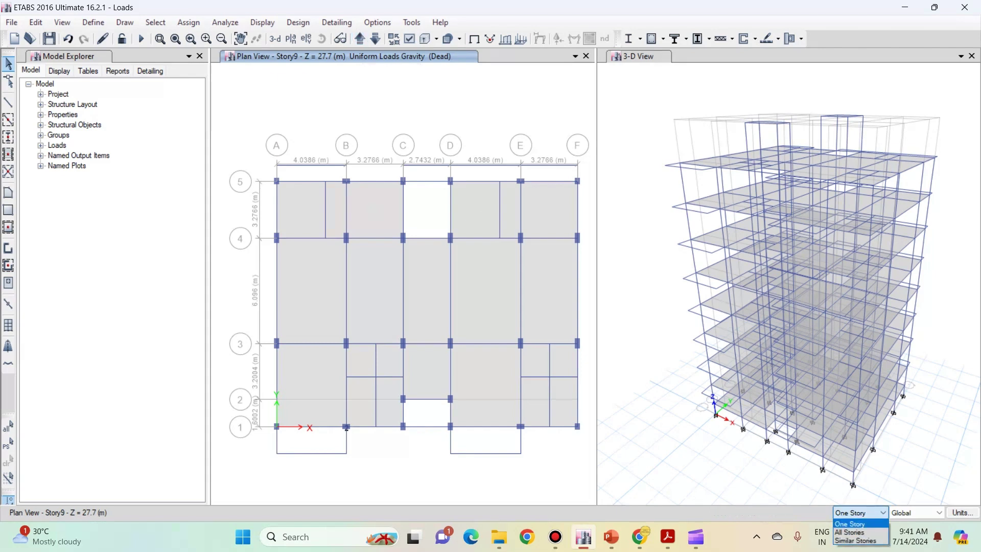
left_click(849, 523)
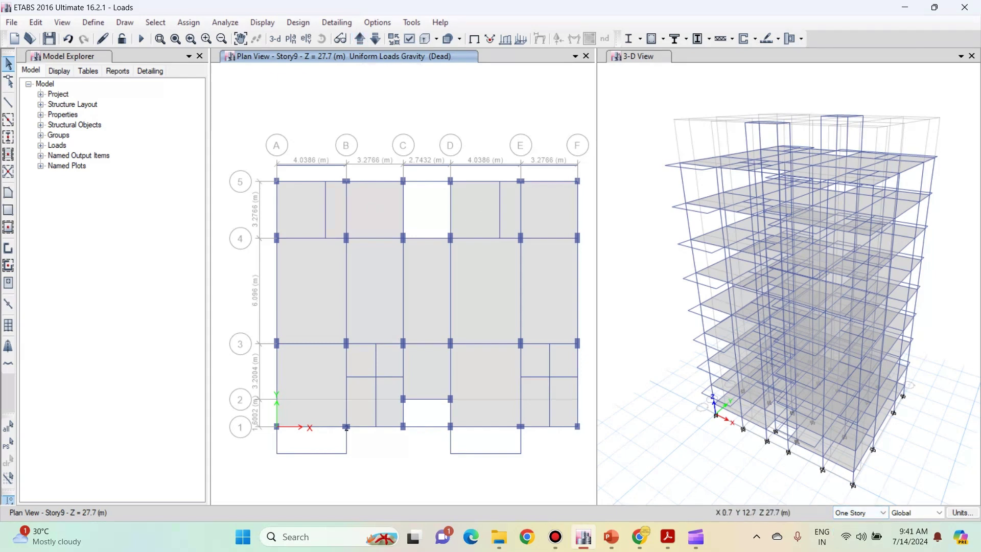
left_click(301, 206)
left_click(300, 205)
left_click(374, 210)
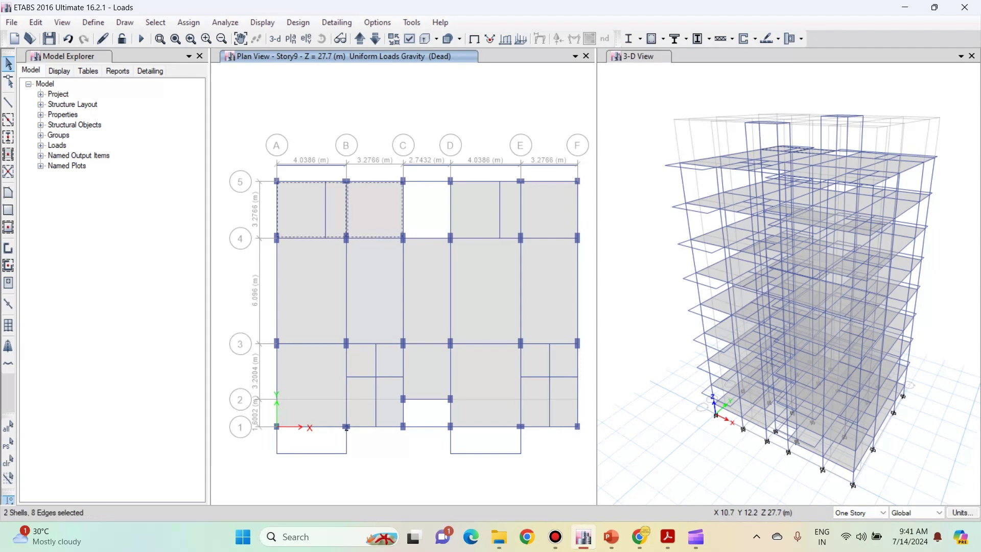
left_click(465, 215)
left_click(543, 225)
left_click(302, 297)
left_click(369, 301)
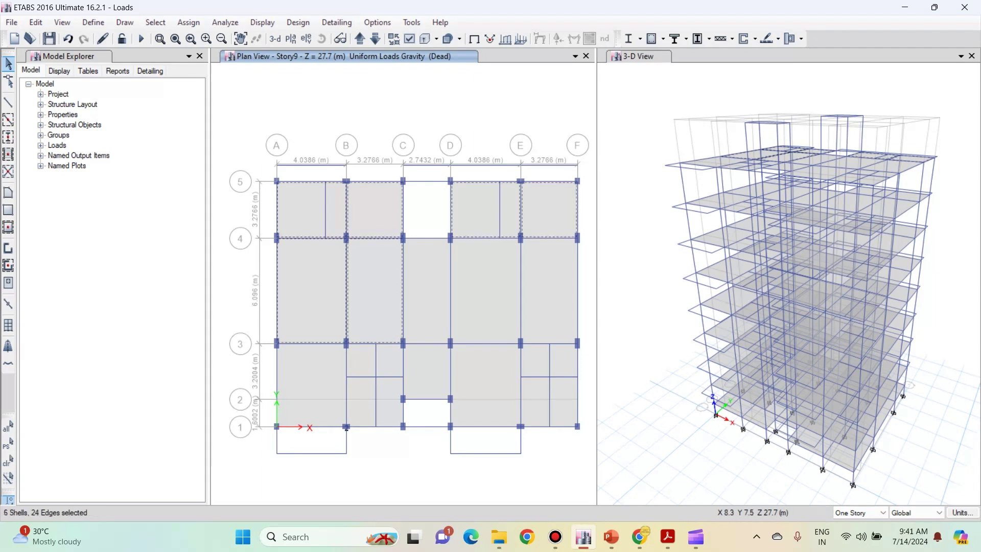
left_click(420, 296)
left_click(500, 311)
left_click(545, 313)
left_click(323, 379)
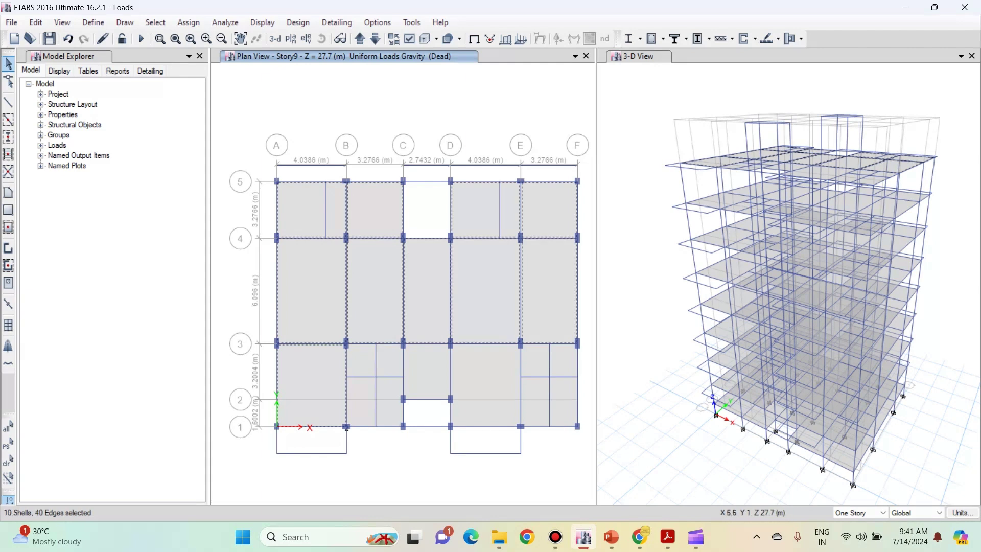
left_click(390, 409)
left_click(427, 373)
left_click(485, 389)
left_click(530, 410)
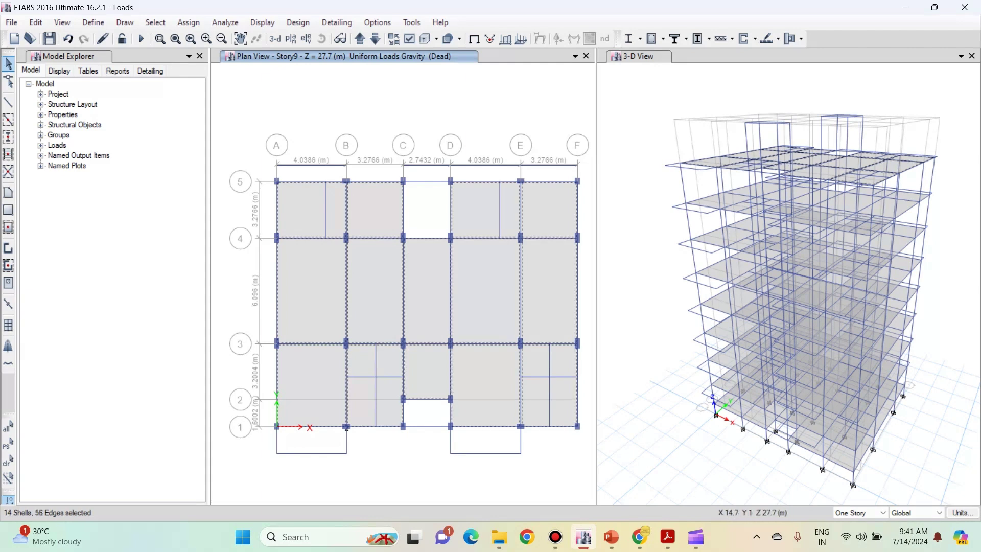
Step: Assign a uniform Dead shell load of 2.75 kN/m² in the gravity direction to the selected Story9 slabs, replacing existing loads
left_click(189, 23)
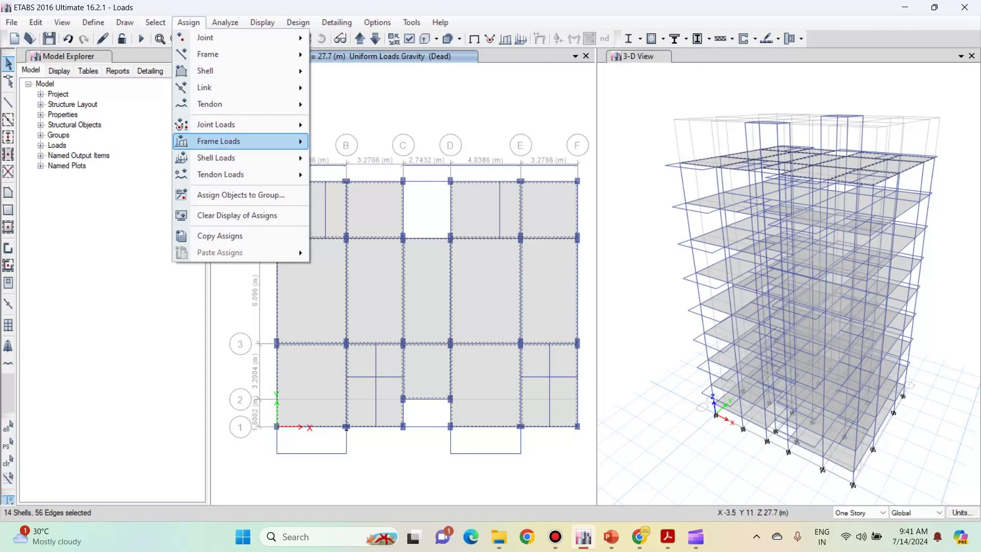
mouse_move(235, 158)
left_click(352, 176)
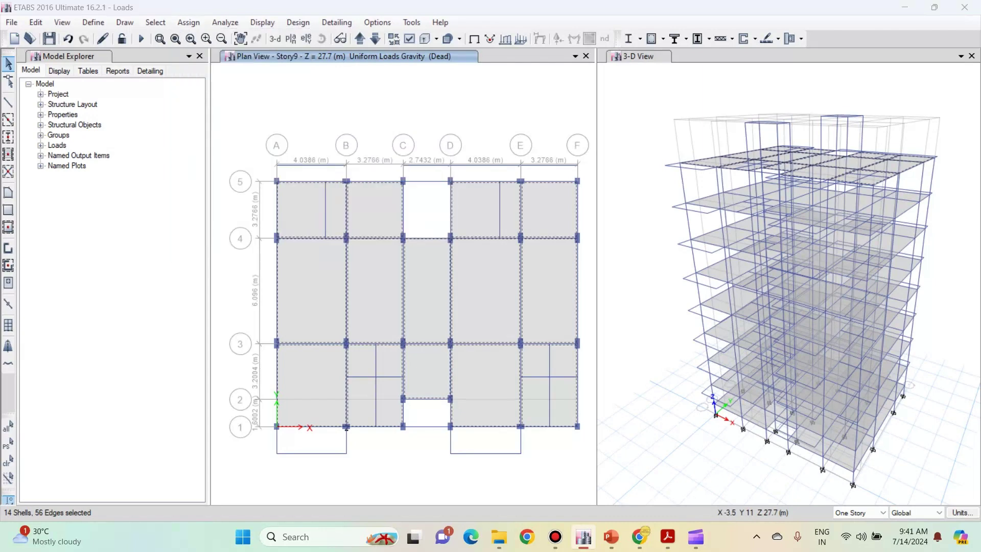
left_click_drag(420, 275, 407, 275)
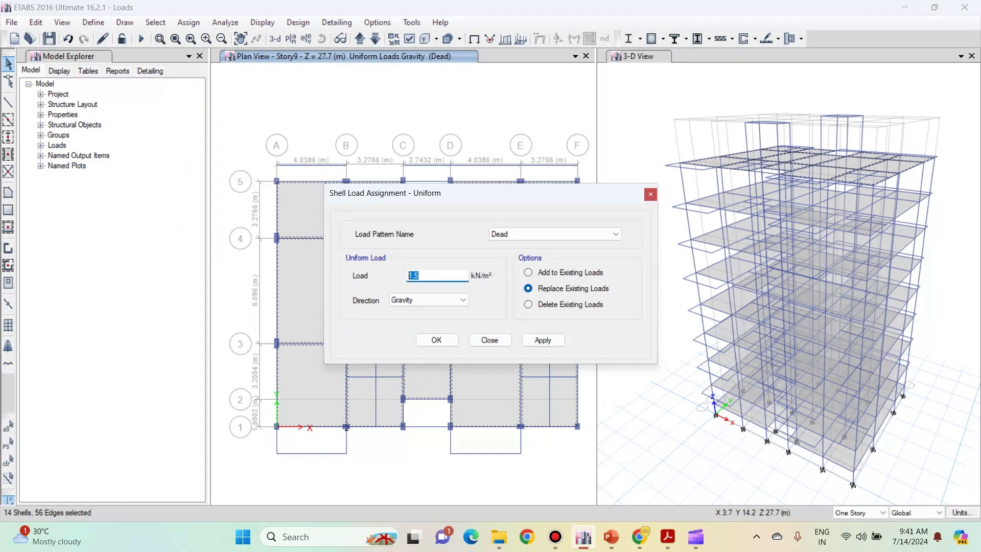
type("2.75")
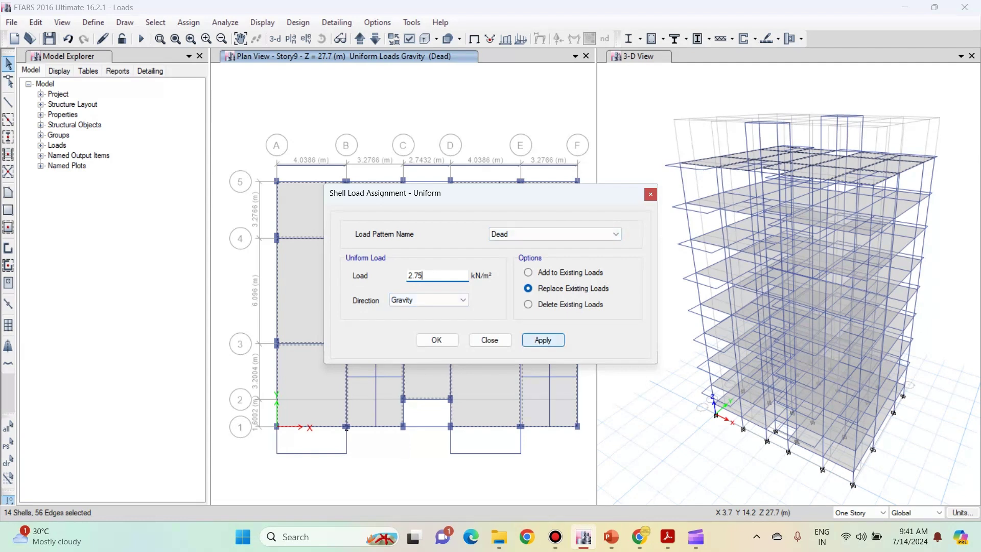
left_click(543, 339)
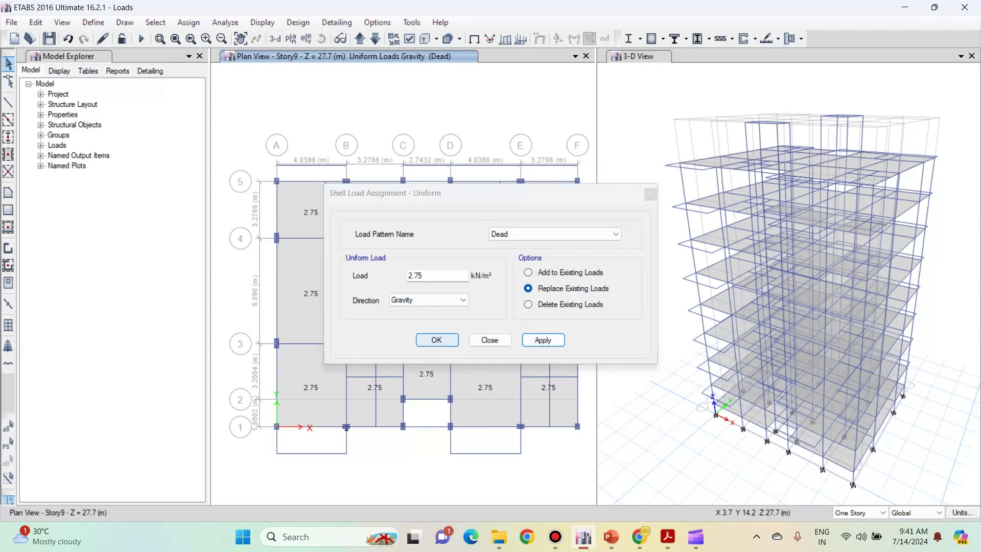
Step: Close the load assignment, check the dead loads on the Story8 plan, and return to the Story9 plan
left_click(437, 339)
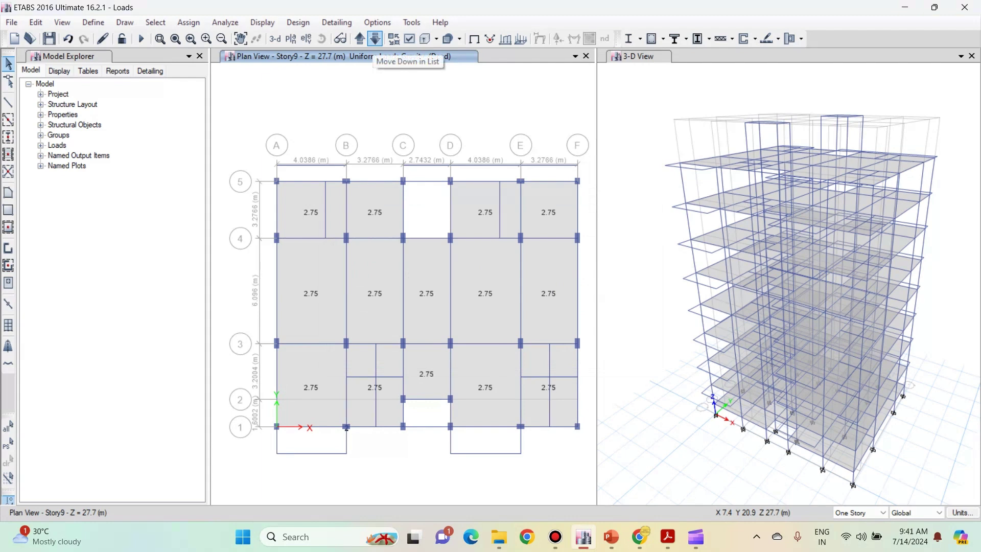
left_click(376, 39)
left_click(360, 38)
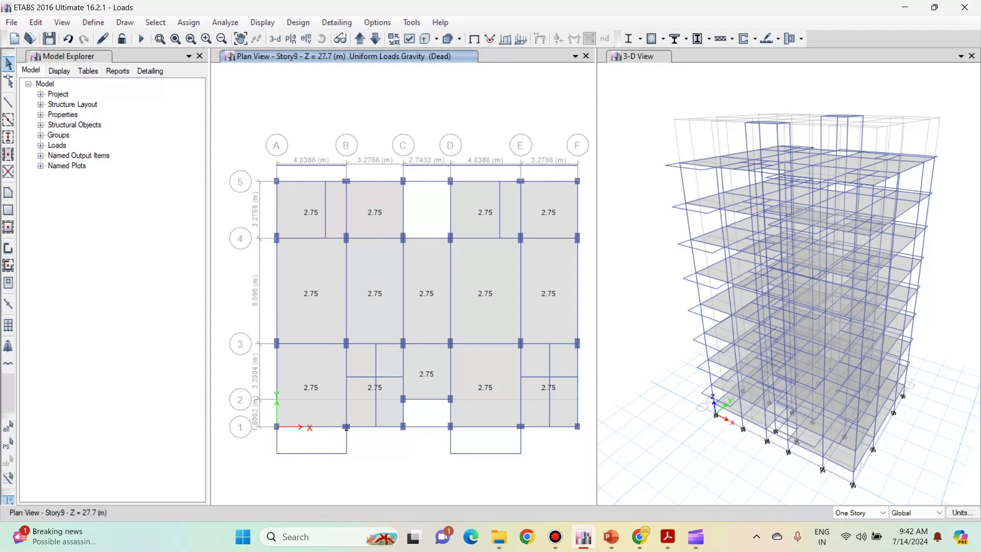
Step: Select all the floor panels on the Story9 plan with the Similar Stories setting so the matching slabs on the other stories are included
left_click(860, 513)
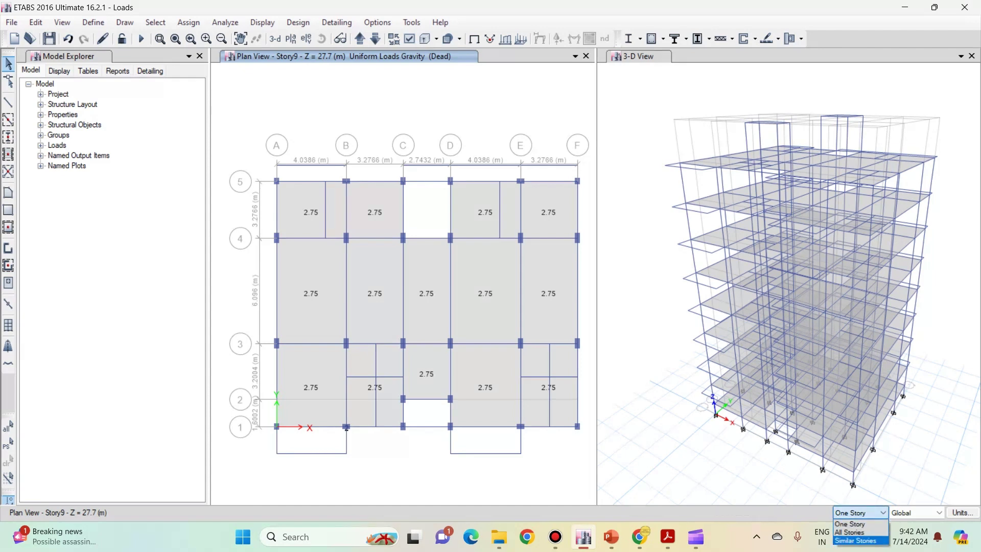
left_click(855, 540)
left_click(362, 212)
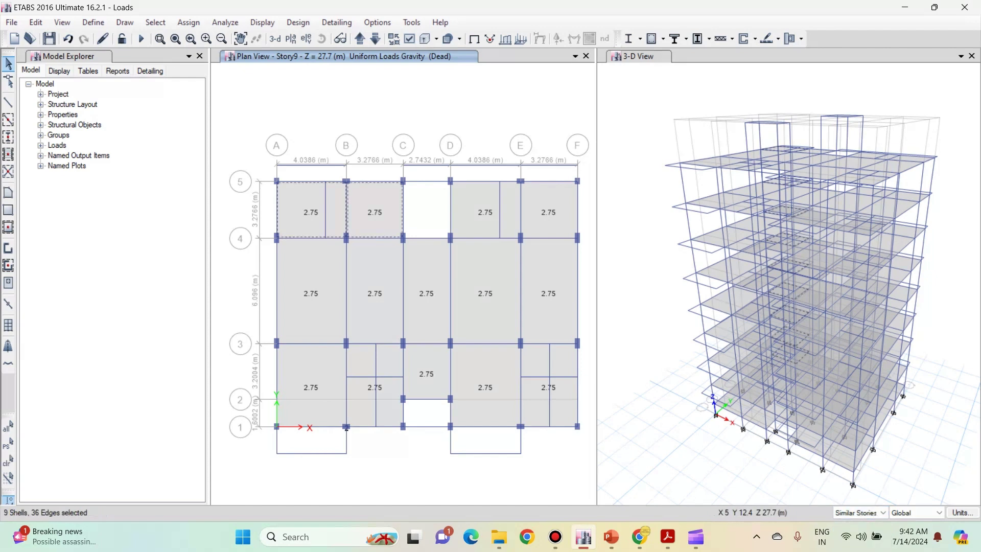
left_click(485, 212)
left_click(549, 212)
left_click(311, 293)
left_click(380, 306)
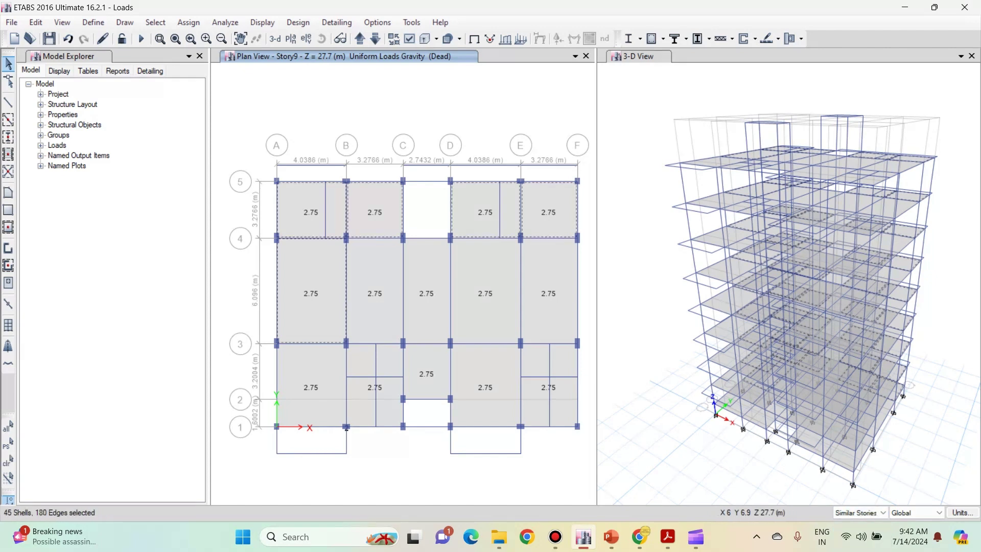
left_click(427, 293)
left_click(485, 293)
left_click(548, 293)
left_click(310, 406)
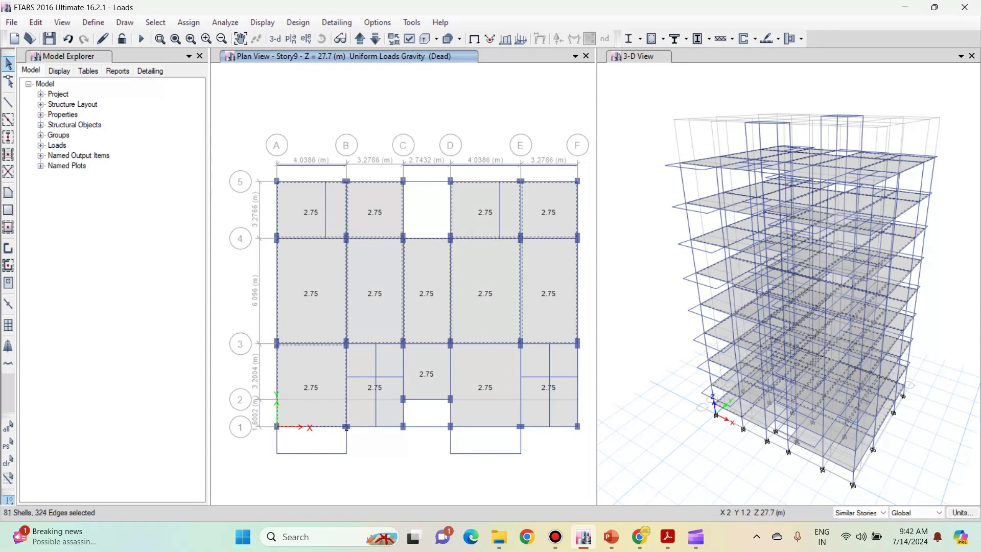
left_click(375, 403)
left_click(427, 374)
left_click(486, 404)
left_click(552, 415)
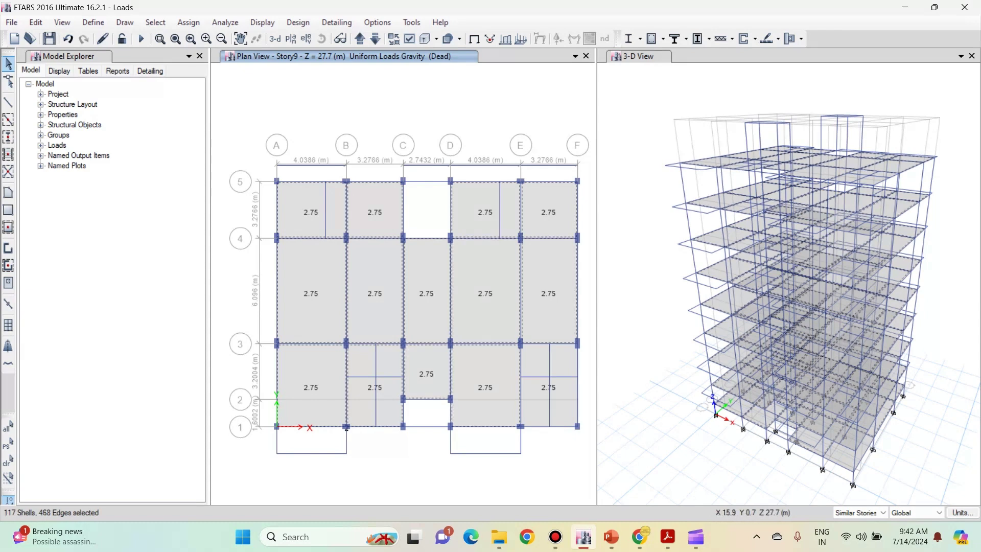
left_click(563, 409)
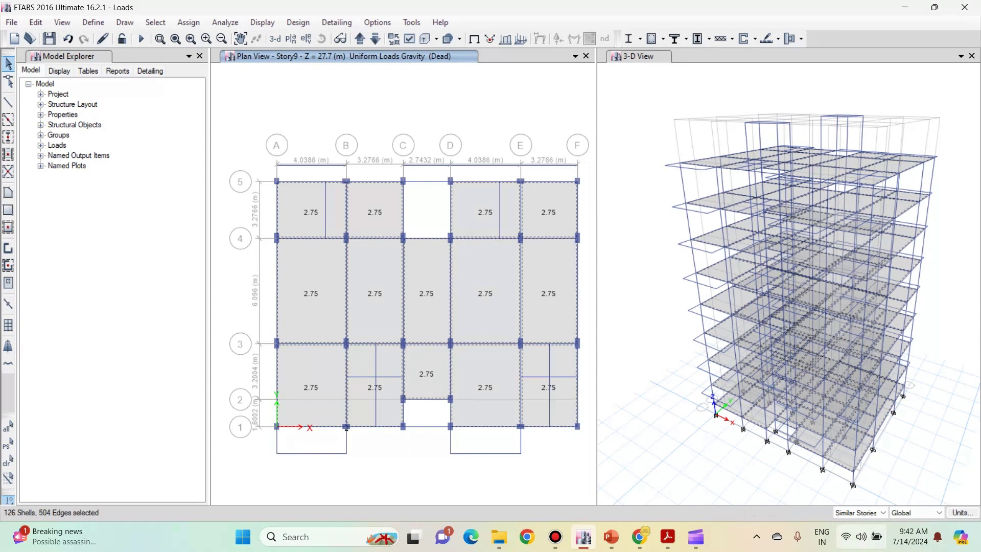
Step: Switch to the One Story setting and remove all the Story9 floor panels from the selection
left_click(860, 512)
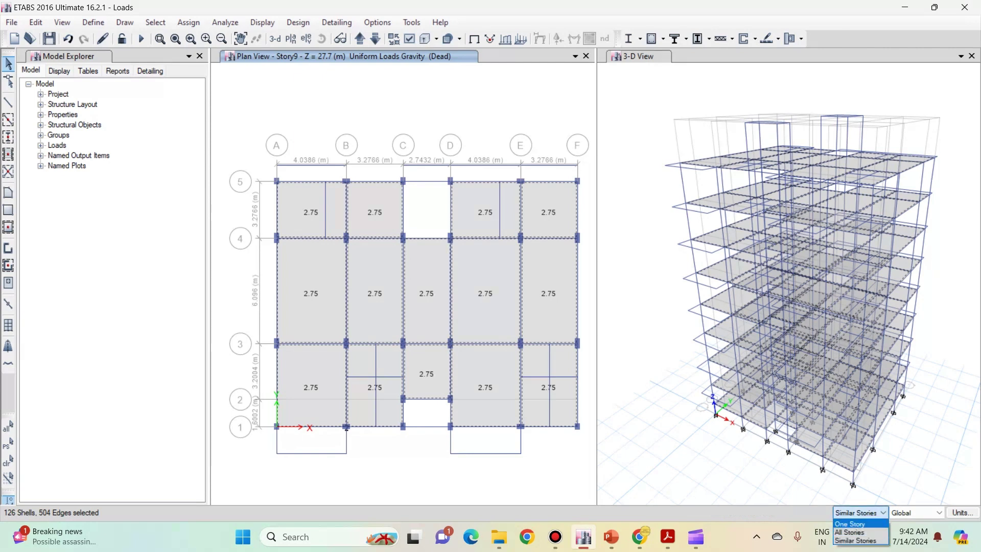
left_click(850, 524)
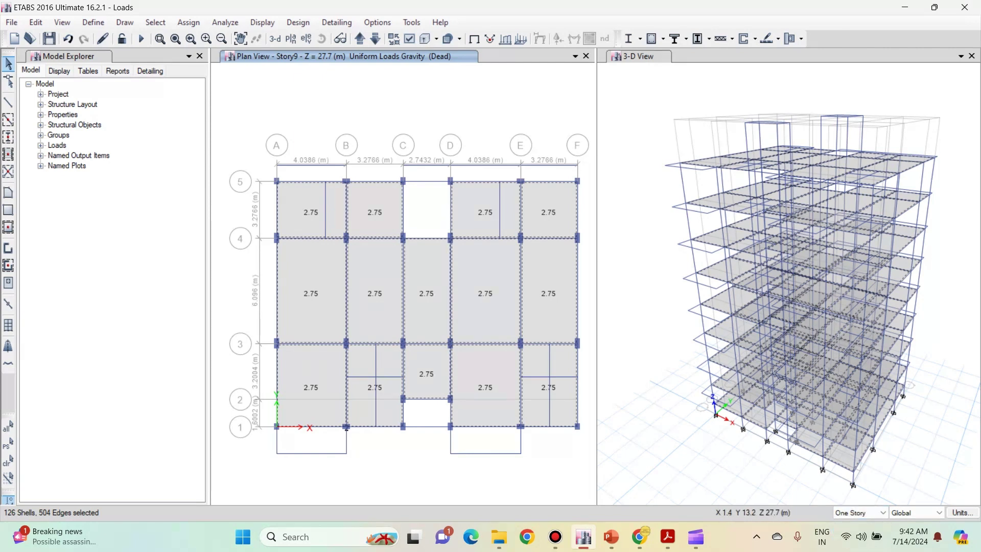
left_click(302, 198)
left_click(382, 199)
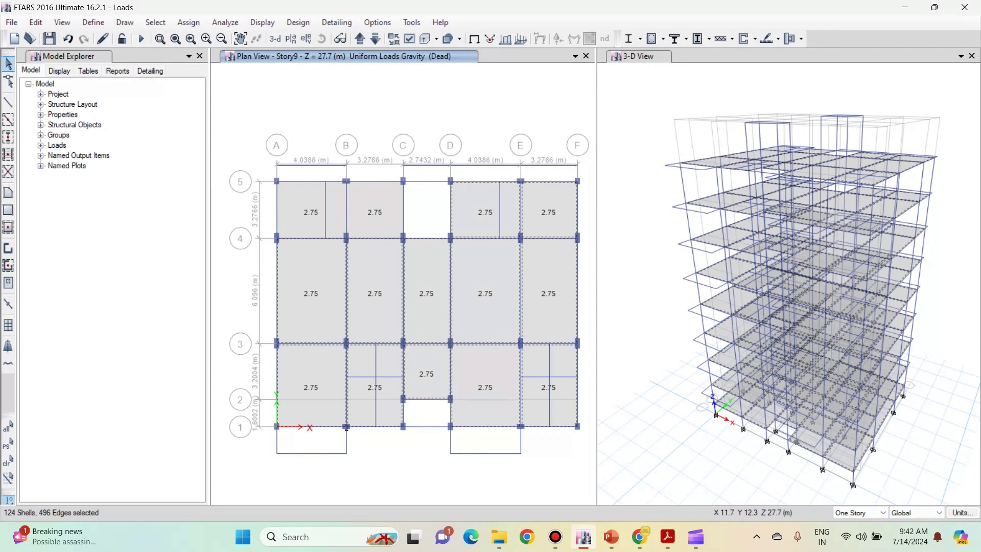
left_click(480, 204)
left_click(557, 218)
left_click(542, 271)
left_click(495, 295)
left_click(428, 301)
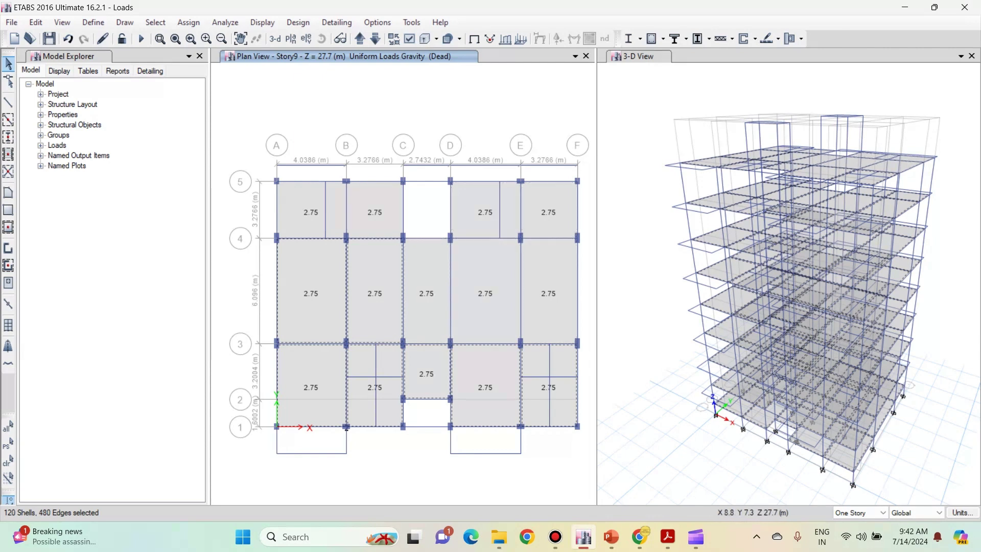
left_click(359, 302)
left_click(304, 301)
left_click(300, 383)
left_click(373, 414)
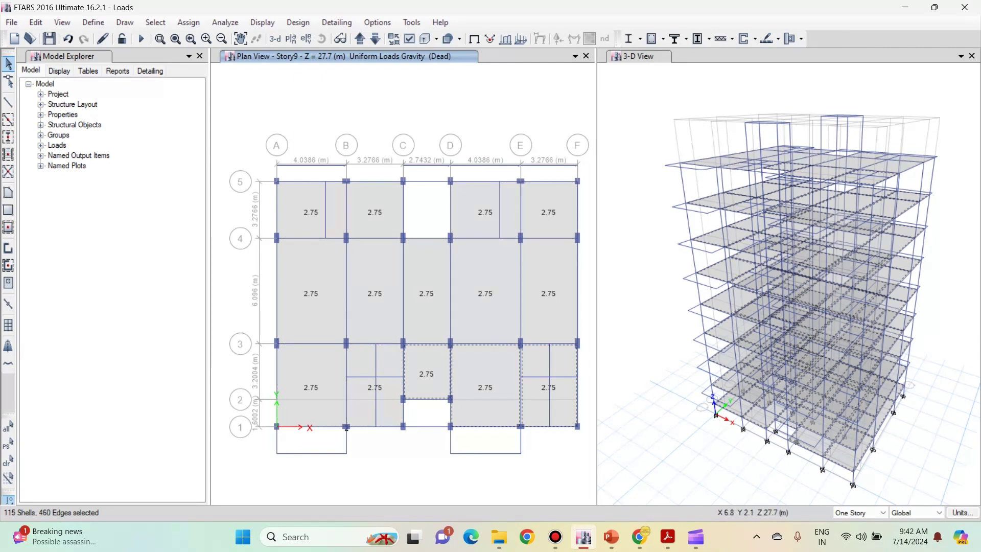
left_click(425, 390)
left_click(496, 394)
left_click(541, 404)
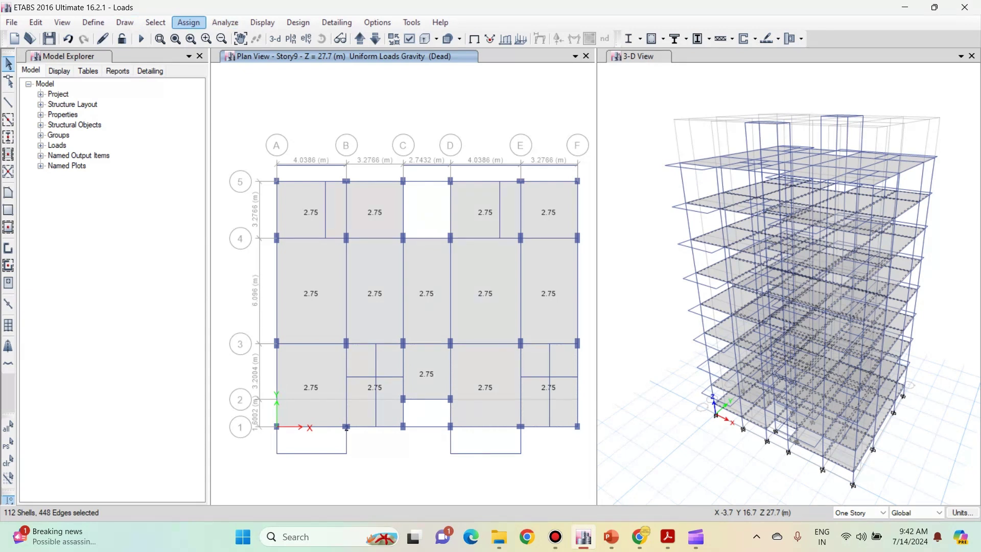
Step: Assign a uniform Live shell load of 2 kN/m² in the gravity direction to the selected slabs, replacing existing loads
left_click(189, 23)
mouse_move(230, 157)
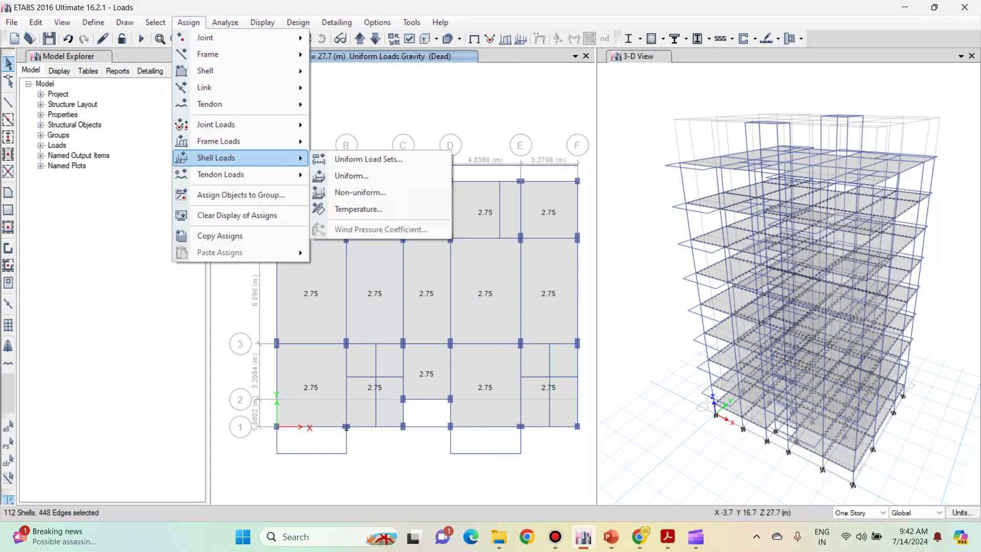
left_click(352, 175)
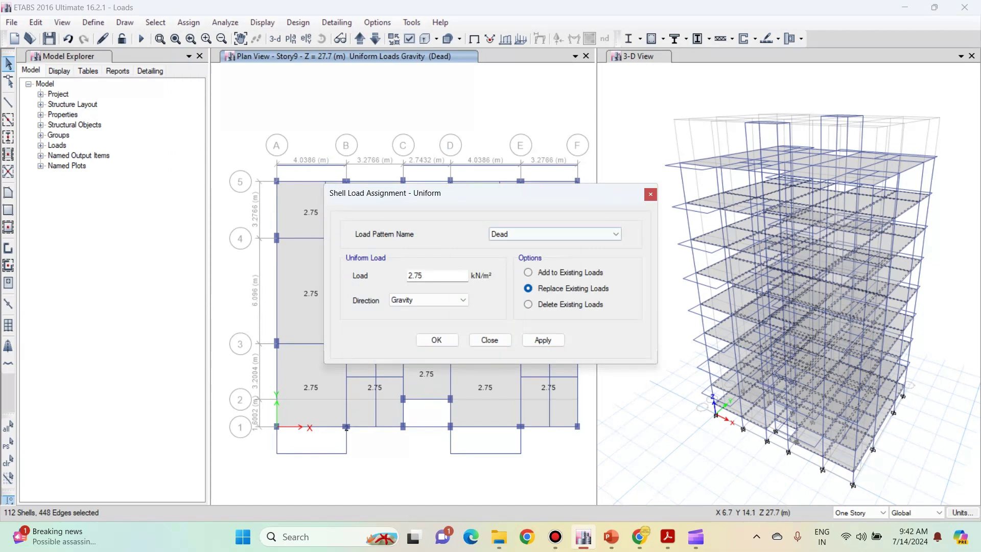
left_click(554, 233)
left_click(555, 254)
key("Tab")
type("2")
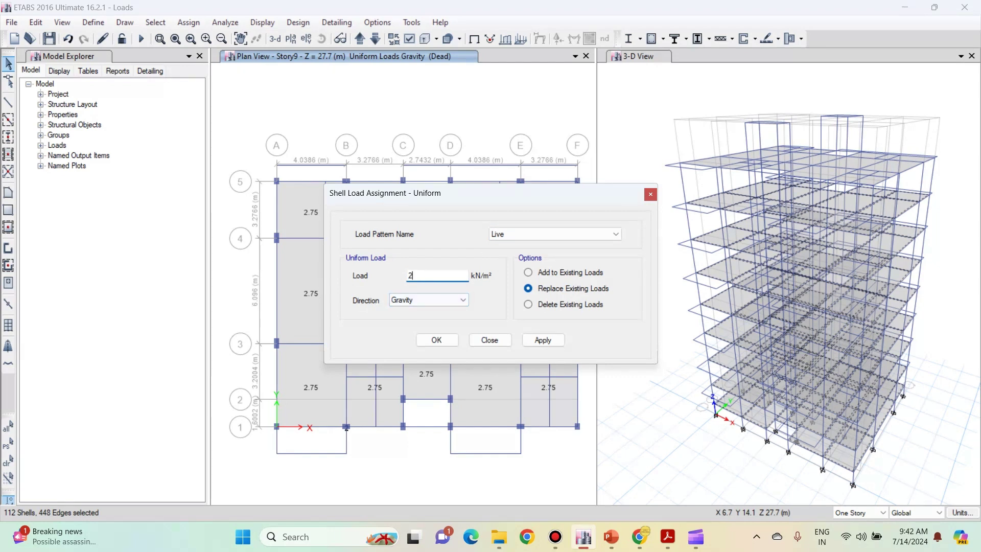
left_click(543, 340)
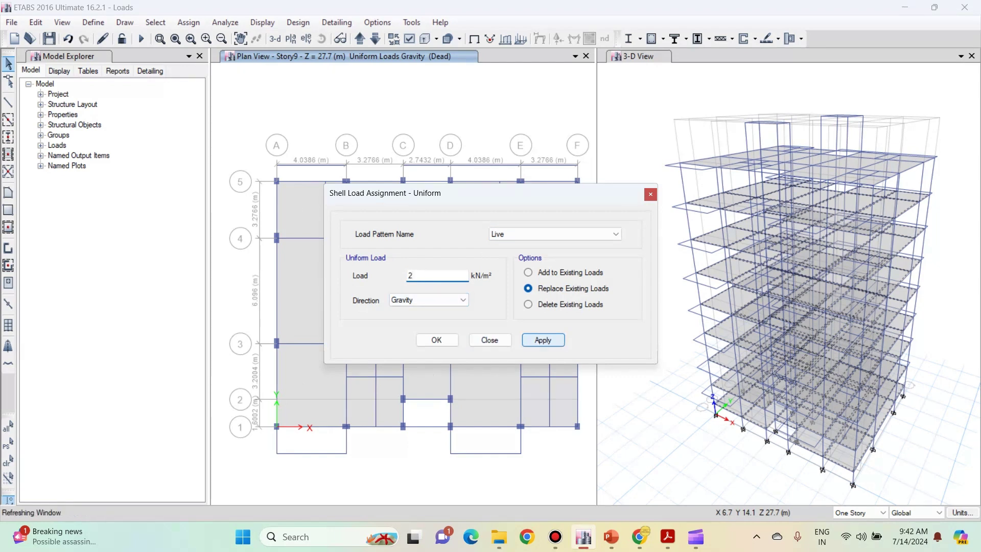
left_click(436, 340)
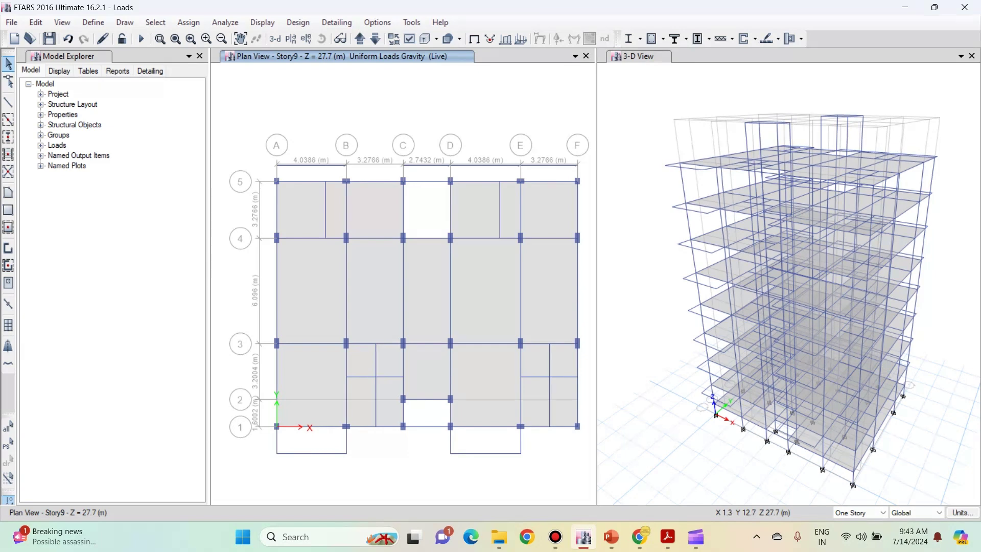
Step: Select all the floor panels on the Story9 plan, keeping the One Story setting
left_click(313, 207)
left_click(380, 214)
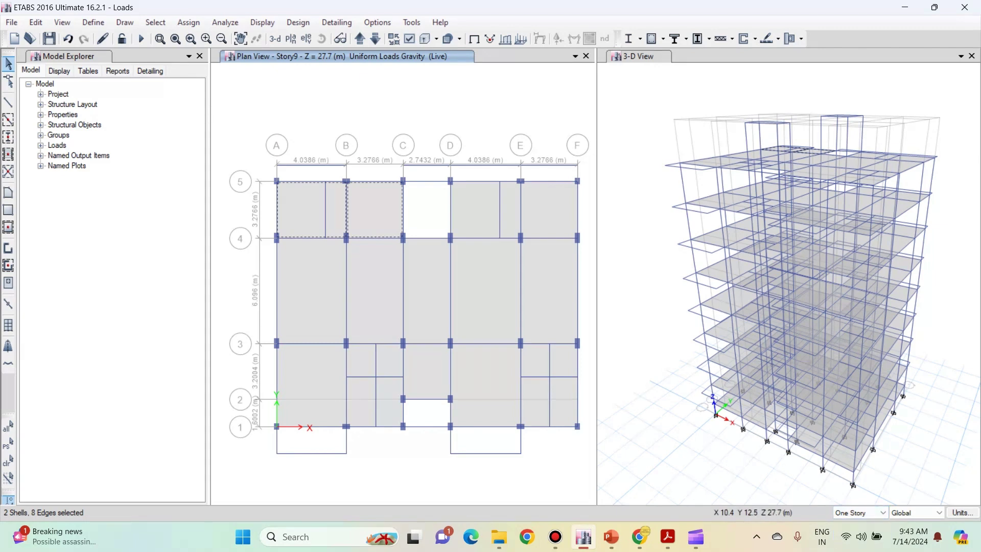
left_click(460, 212)
left_click(553, 215)
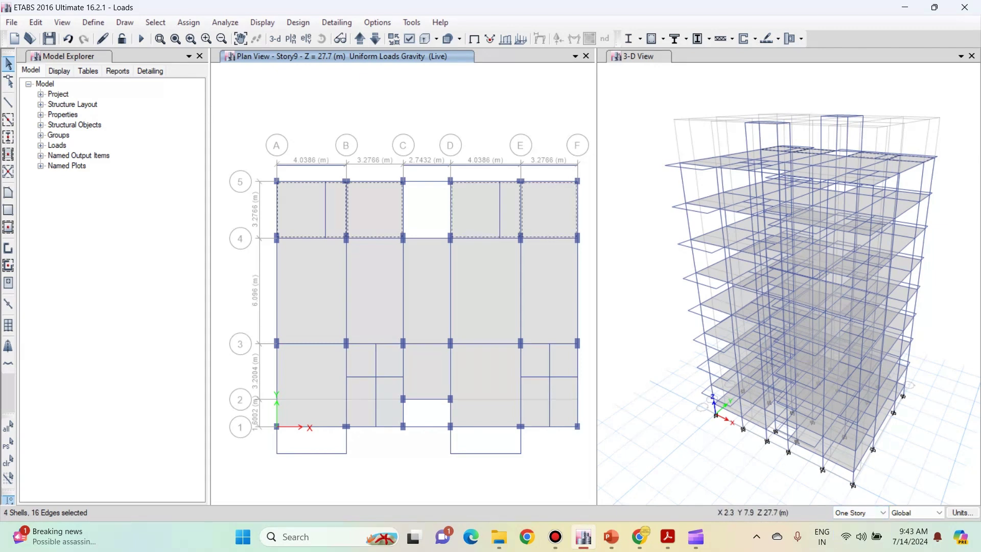
left_click(317, 290)
left_click(378, 301)
left_click(424, 302)
left_click(478, 299)
left_click(557, 301)
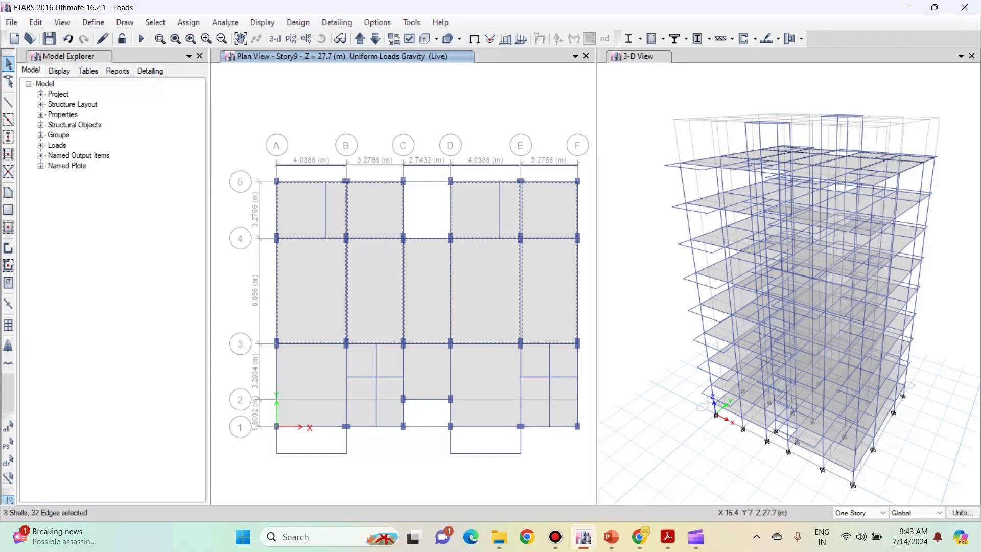
left_click(302, 387)
left_click(364, 408)
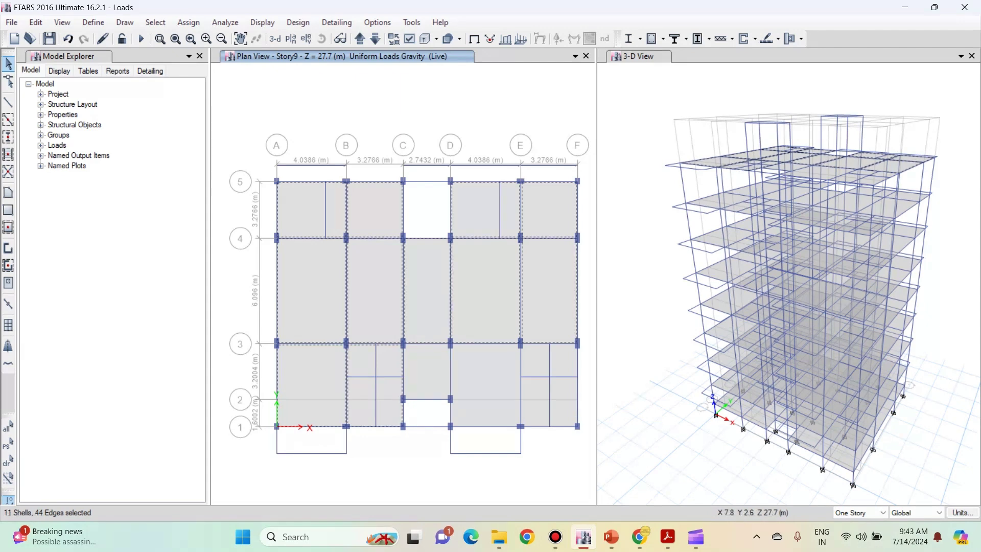
left_click(422, 383)
left_click(481, 384)
left_click(536, 407)
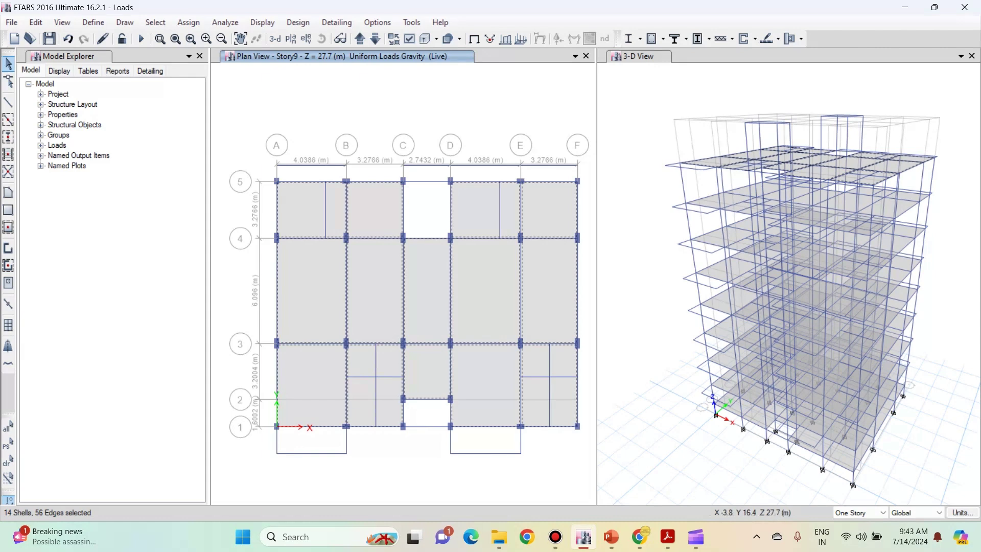
Step: Assign a uniform Live shell load of 1.5 kN/m² in the gravity direction to the selected Story9 slabs, replacing existing loads
left_click(188, 22)
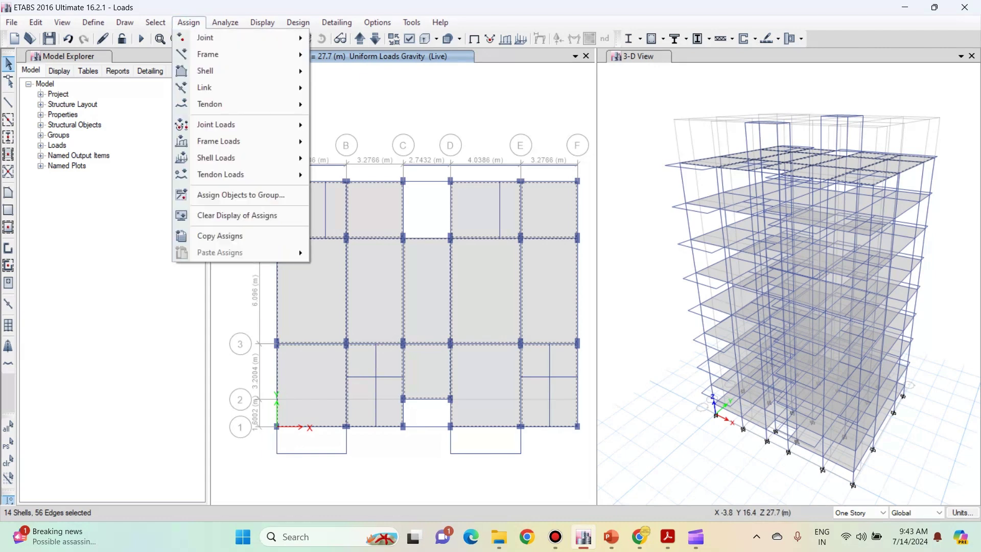
mouse_move(230, 158)
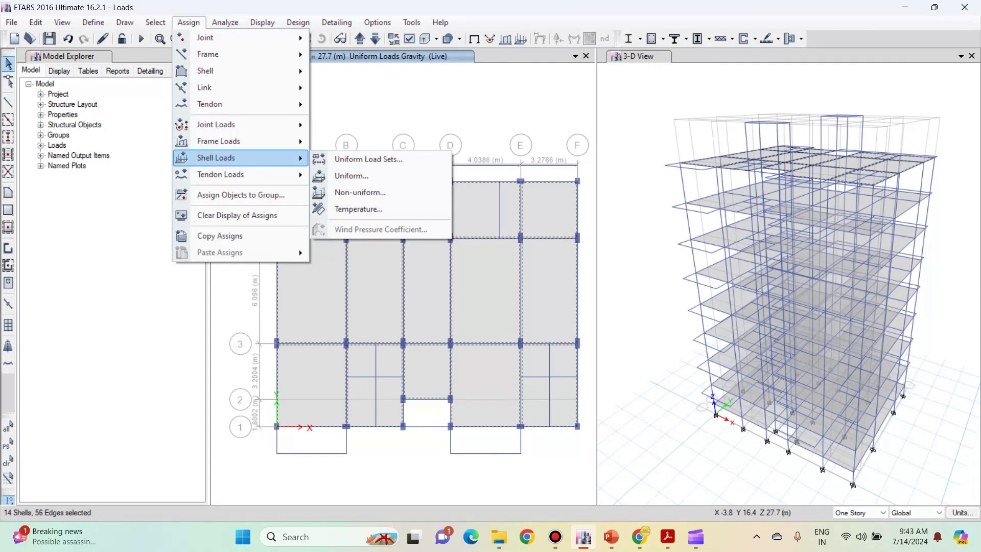
left_click(351, 176)
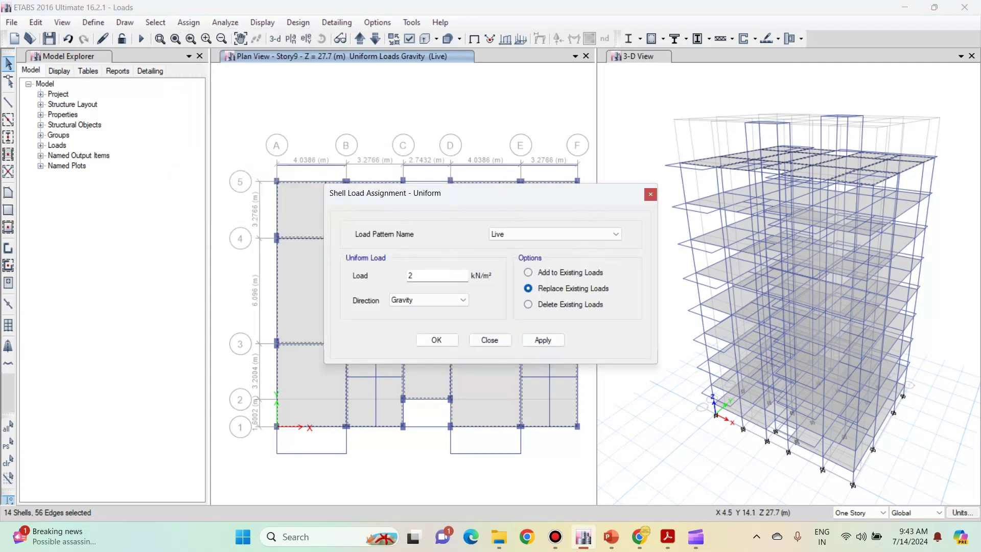
double_click(412, 275)
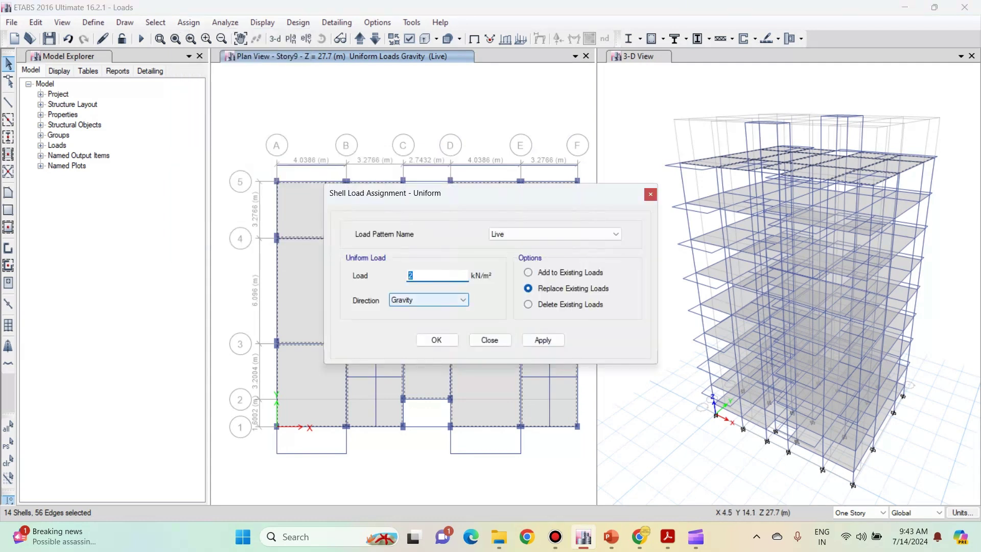
type("1.5")
left_click(542, 340)
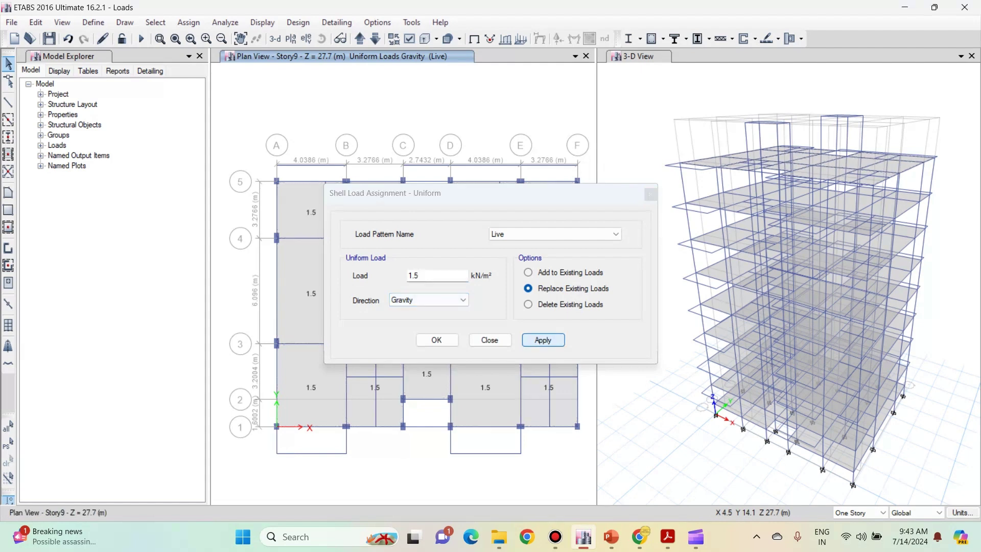
left_click(437, 340)
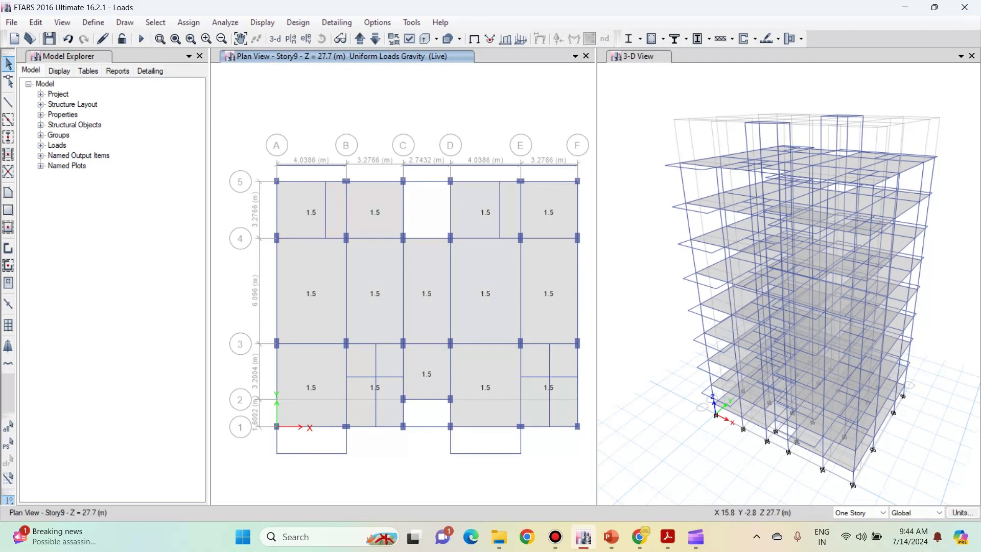
Step: Go to the Story10 plan and select the two slabs between grids C and D
left_click(359, 39)
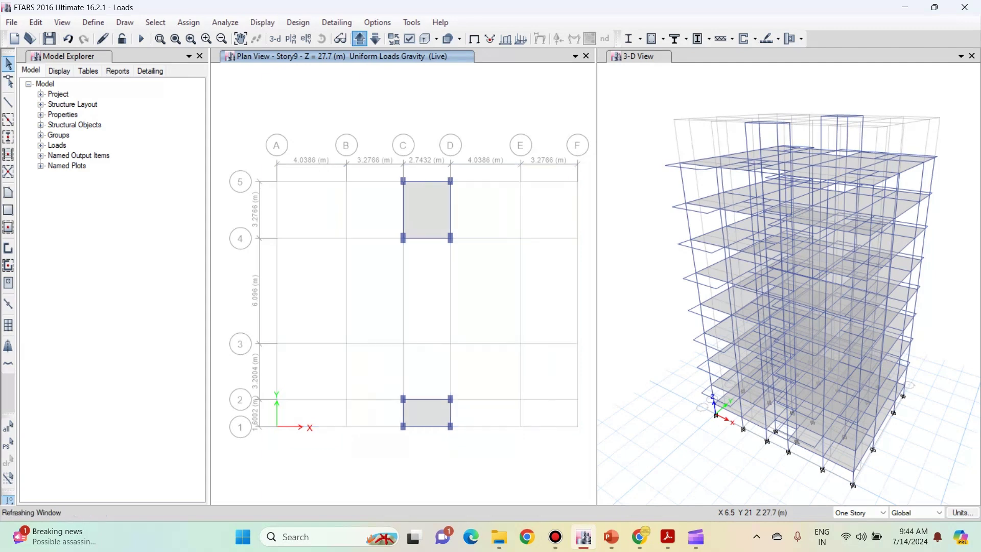
left_click(360, 39)
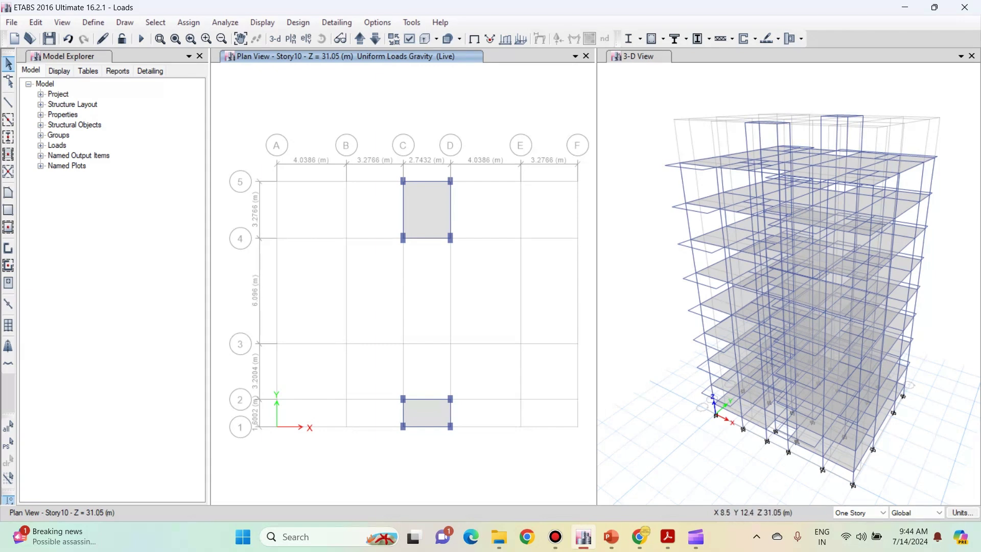
left_click(423, 212)
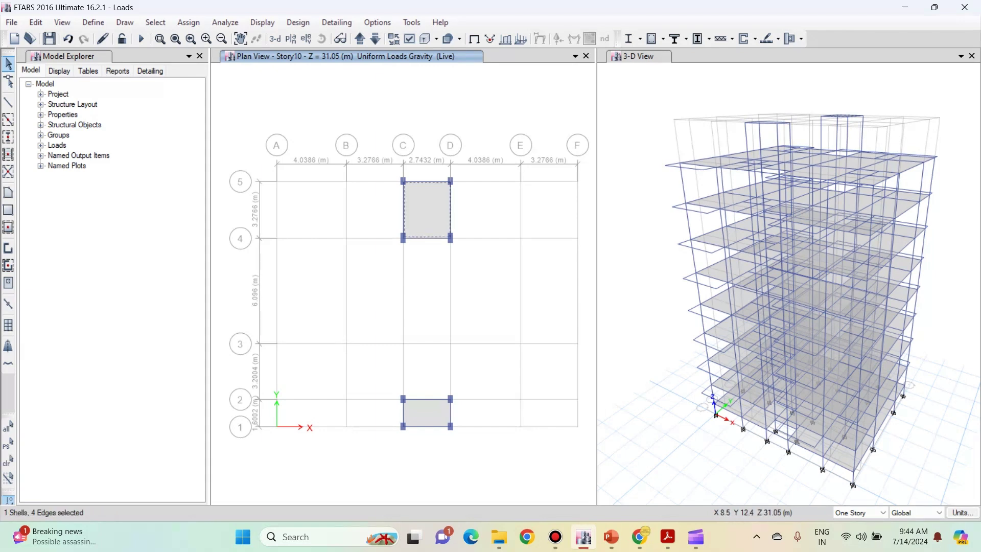
left_click(428, 417)
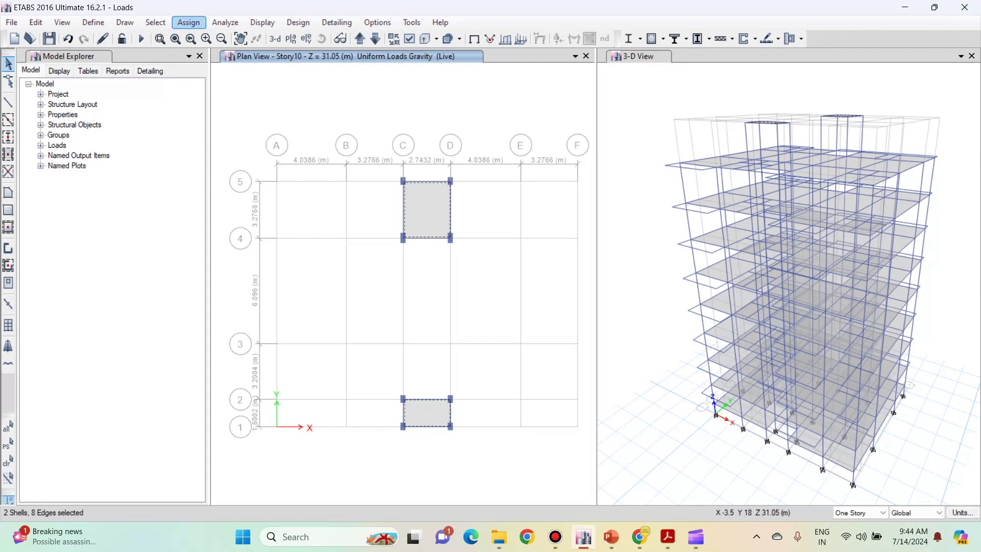
Step: Assign a uniform Dead shell load of 15 kN/m² in the gravity direction to the two selected Story10 slabs, replacing existing loads
left_click(189, 23)
mouse_move(220, 158)
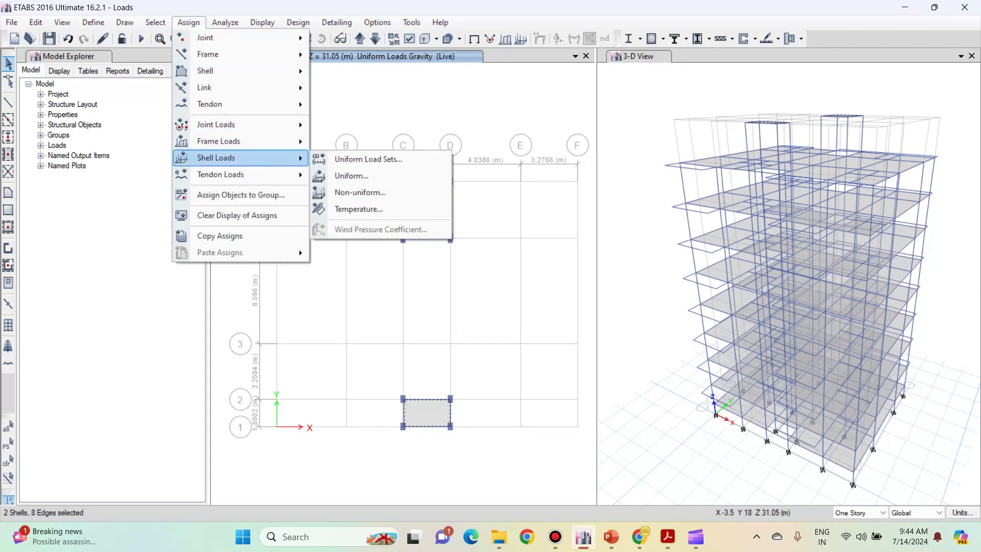
left_click(352, 175)
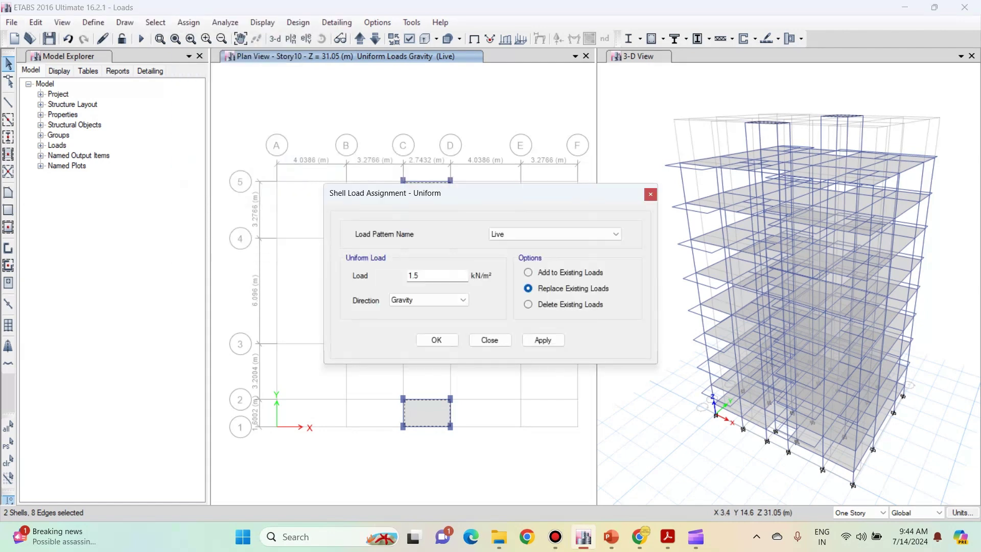
left_click(554, 233)
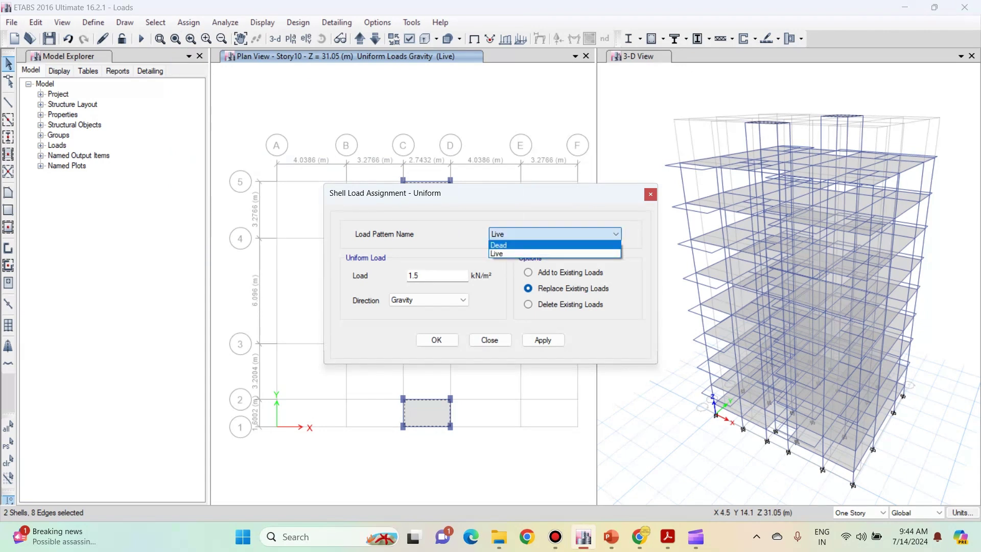
left_click(554, 245)
double_click(413, 276)
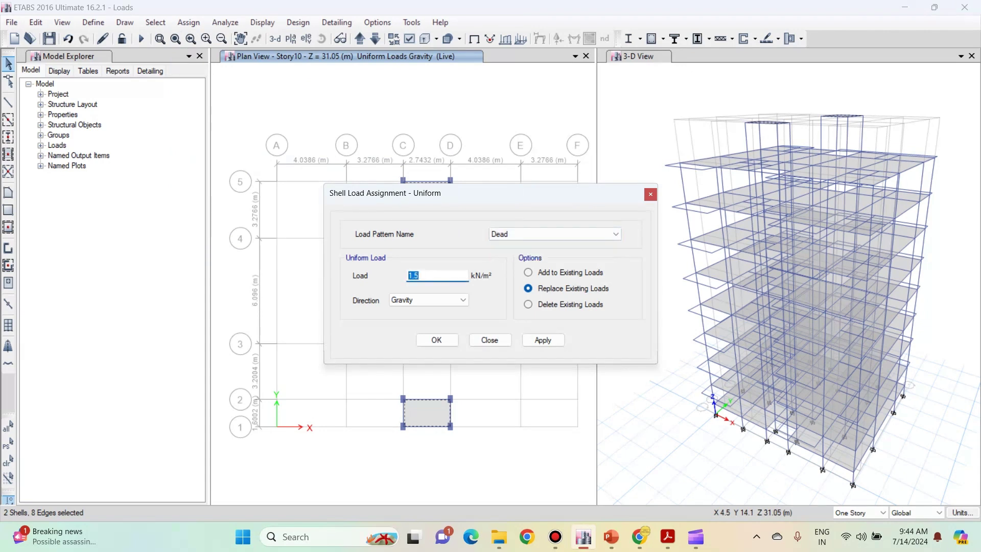
type("15")
left_click(543, 340)
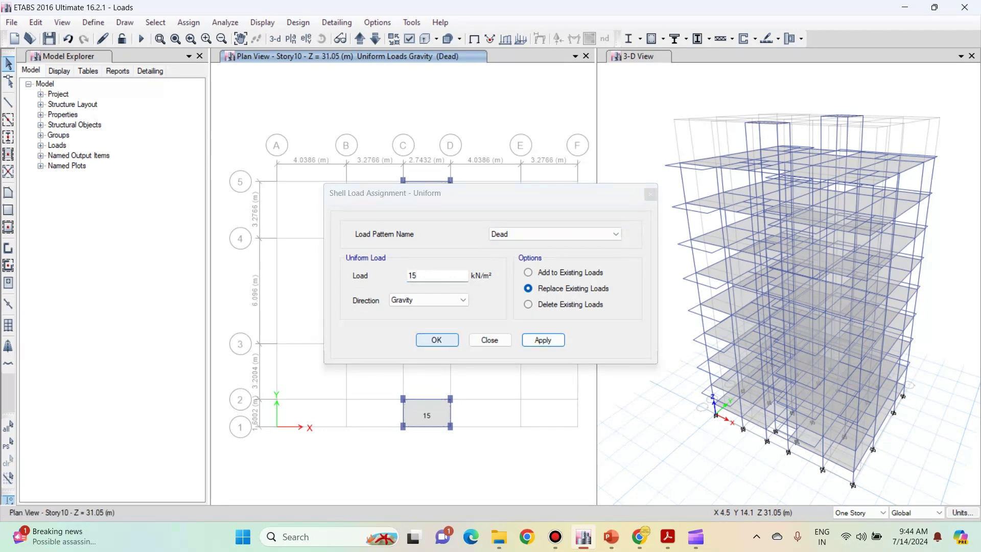